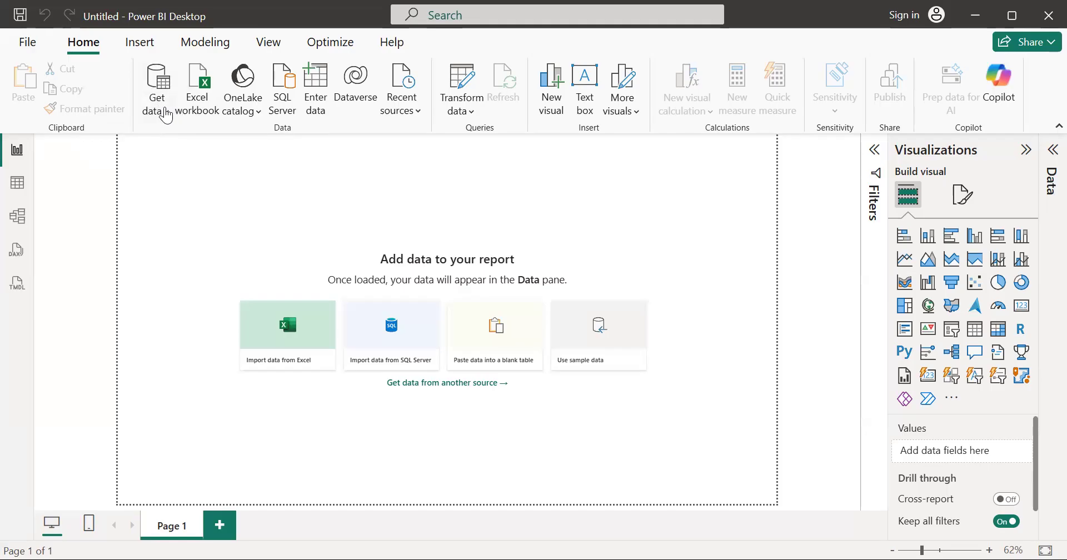
- Open the From Web data connection in the blank report and activate its URL entry
click(160, 104)
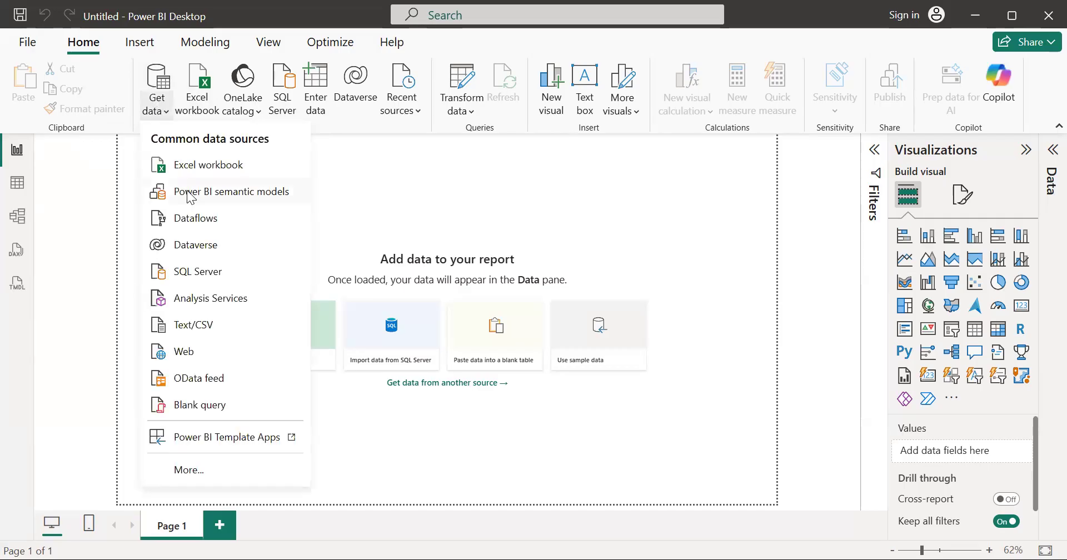
click(181, 349)
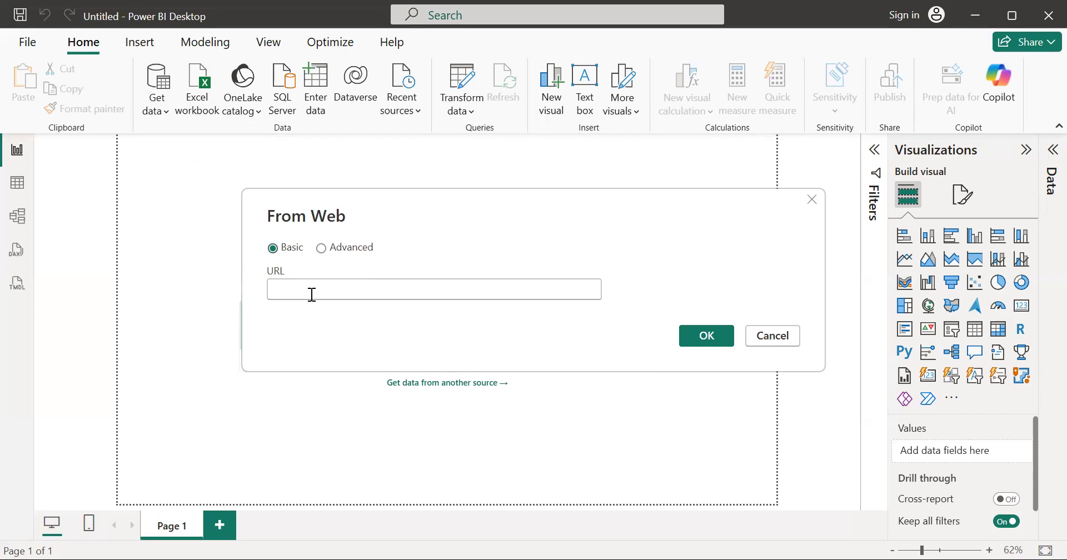
click(312, 295)
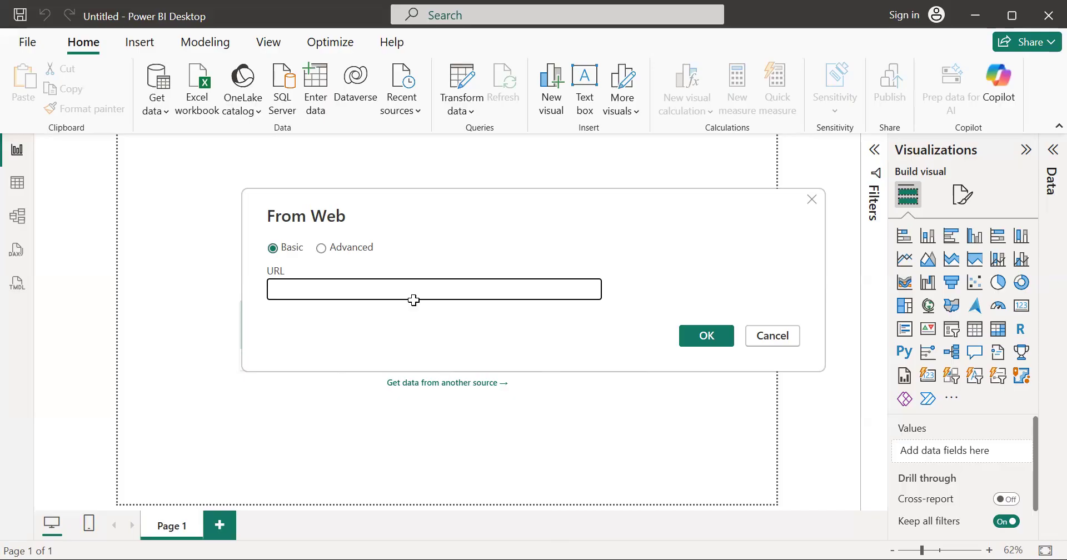
- Switch to Excel, review the available data sources, and start a web data import into the blank workbook
key(alt+Tab)
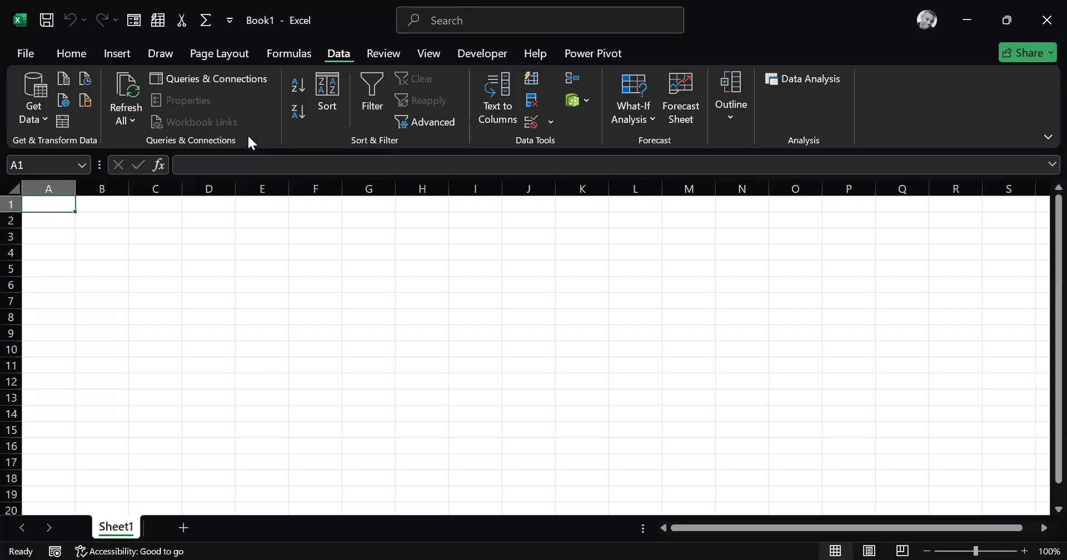
click(38, 119)
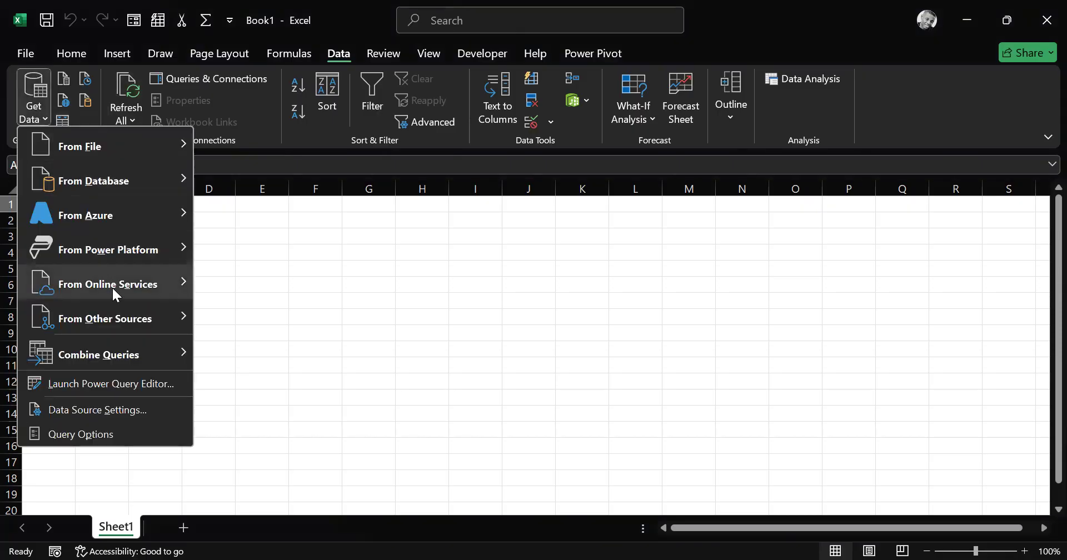
mouse_move(112, 287)
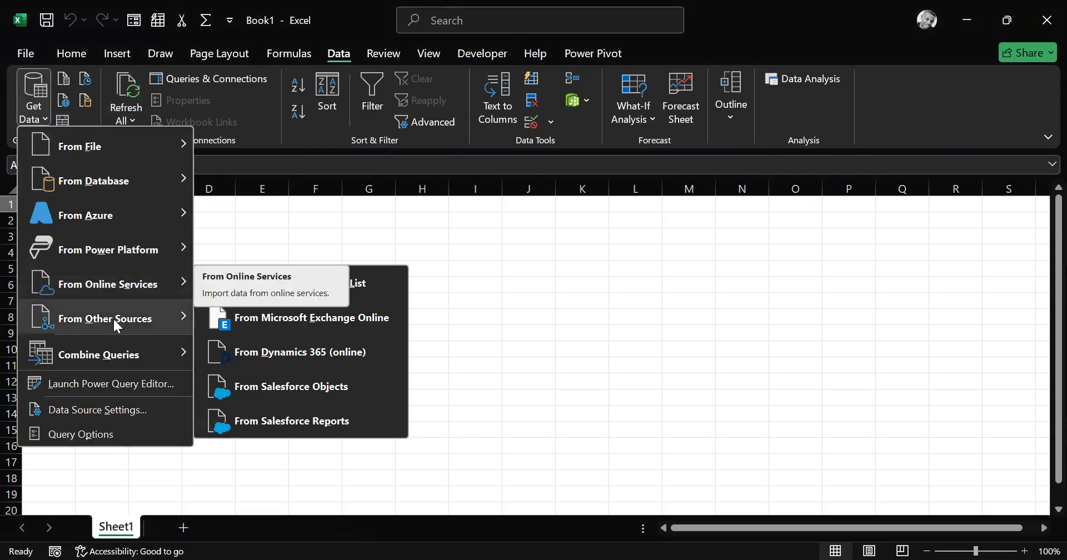
mouse_move(114, 325)
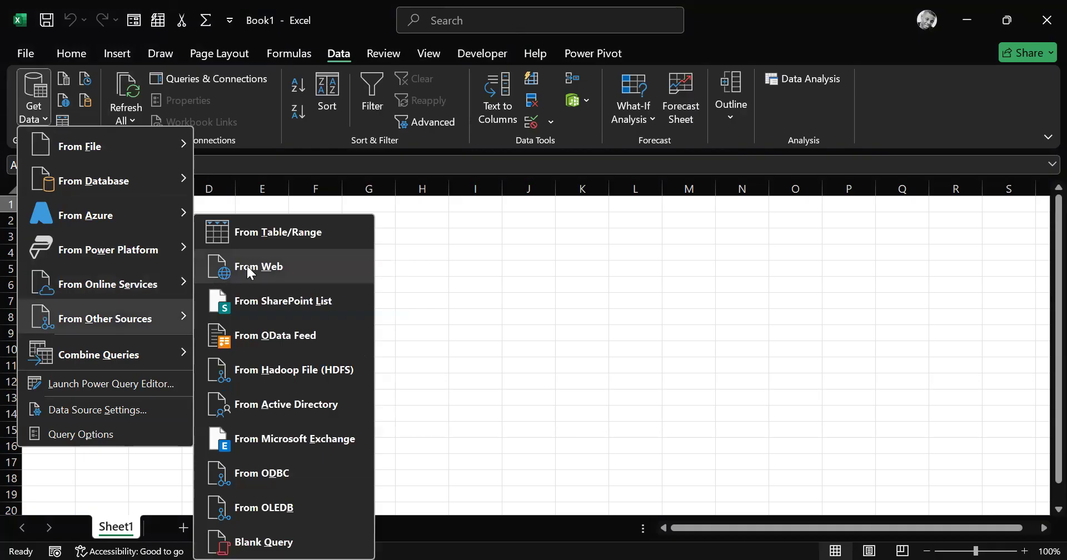
click(445, 217)
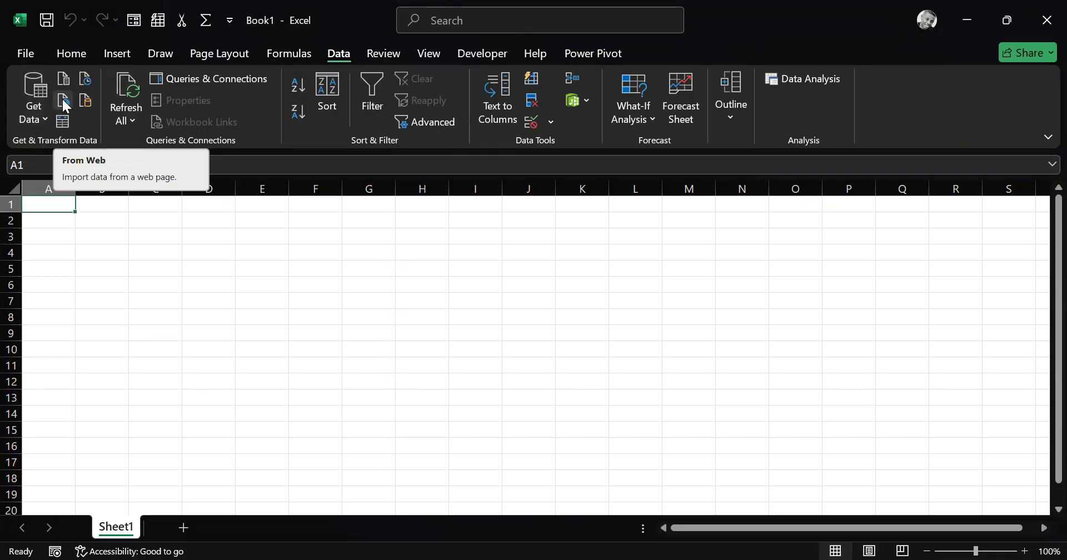
click(64, 102)
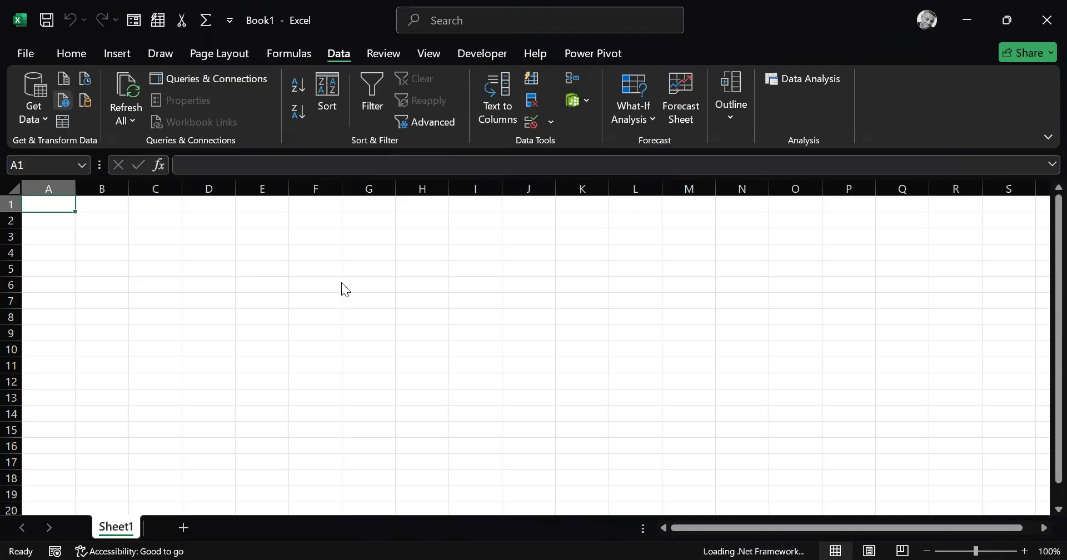
- Switch to the browser and look through the medal table on Wikipedia's 2024 Summer Olympics medal table page
key(alt+Tab)
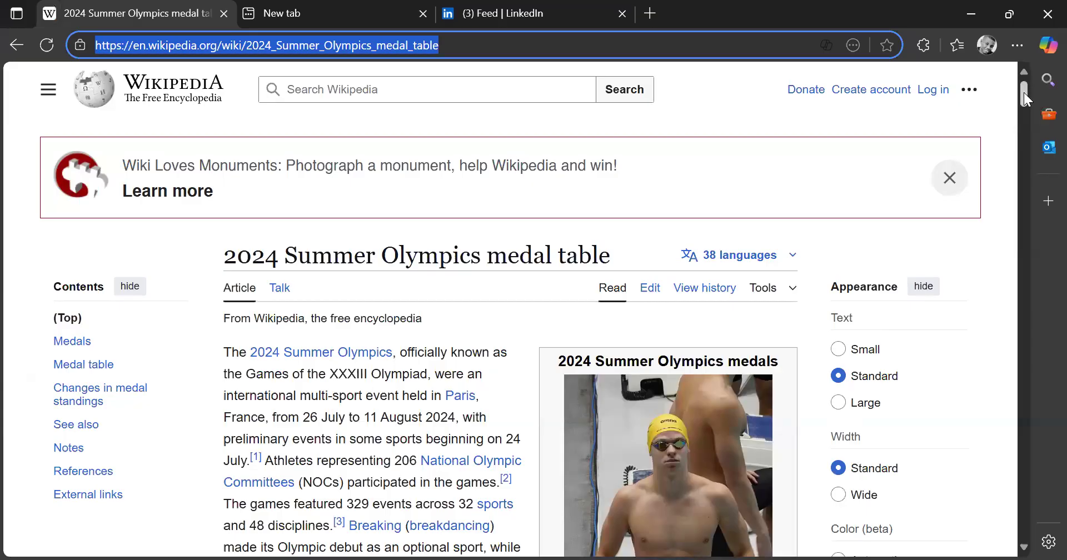
drag(1024, 92, 1023, 212)
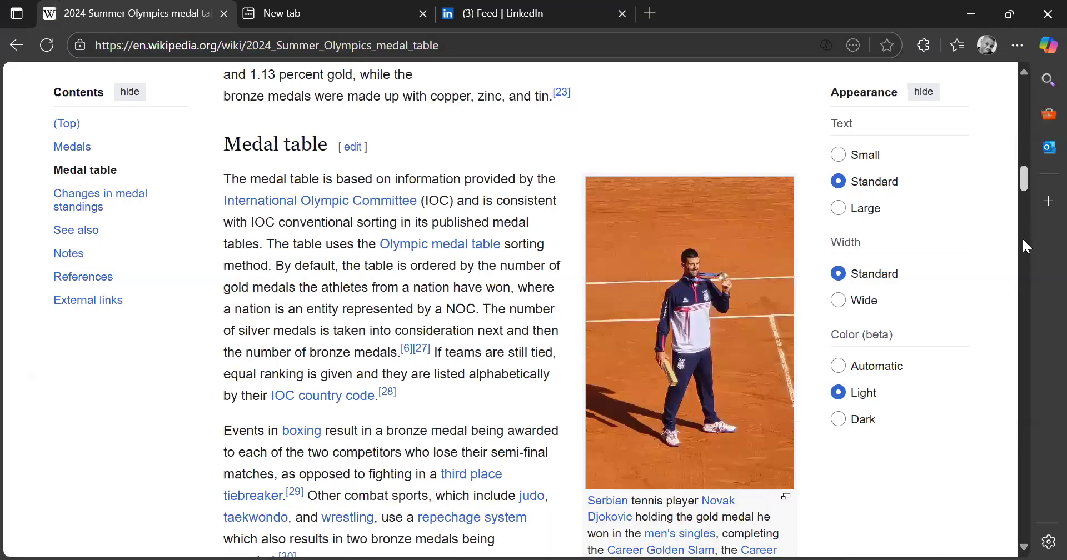
mouse_move(1024, 246)
mouse_down()
mouse_move(1023, 257)
mouse_move(1020, 239)
mouse_up()
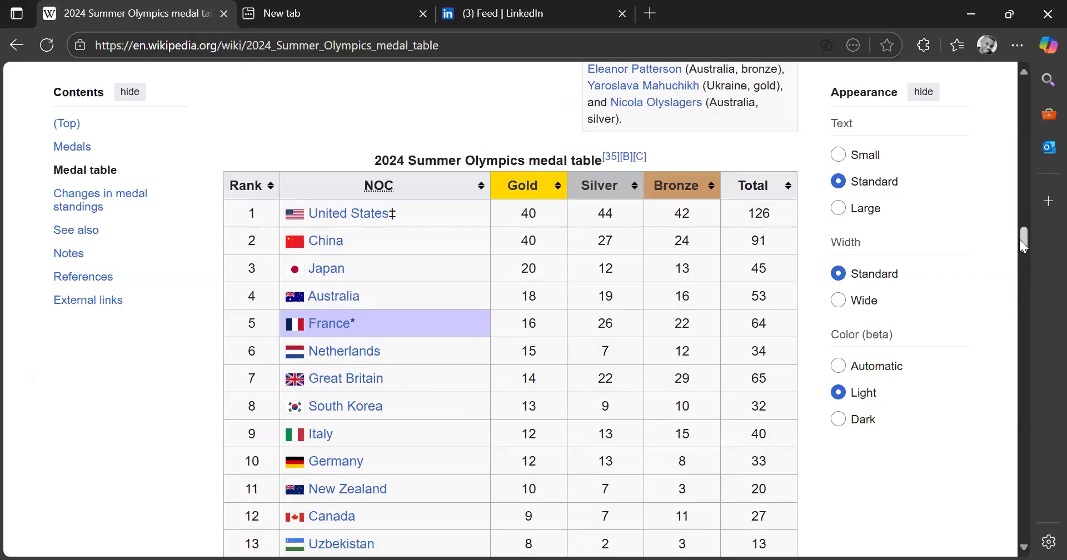
drag(1019, 239, 1027, 305)
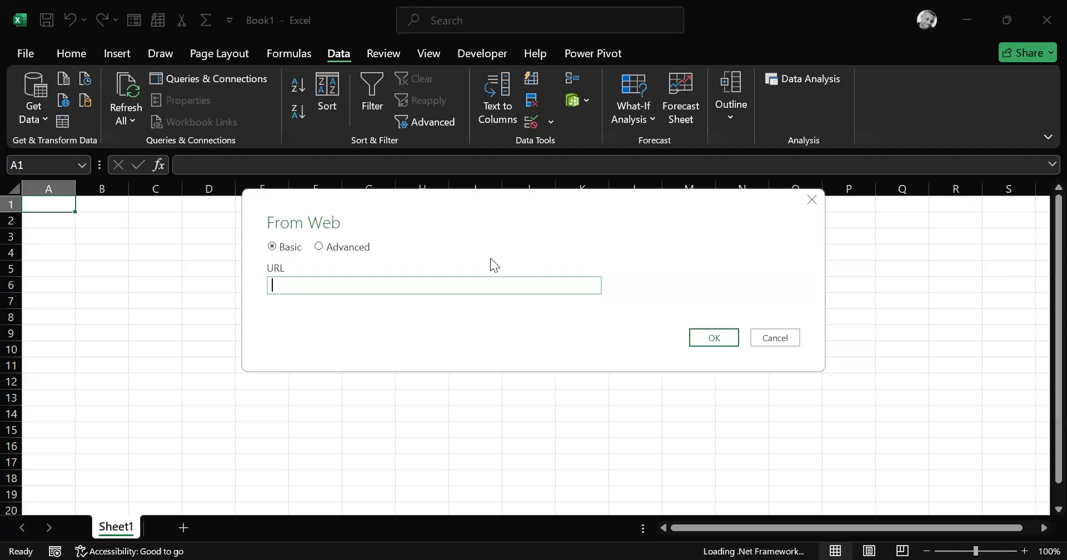
key(alt+Tab)
click(185, 44)
key(ctrl+c)
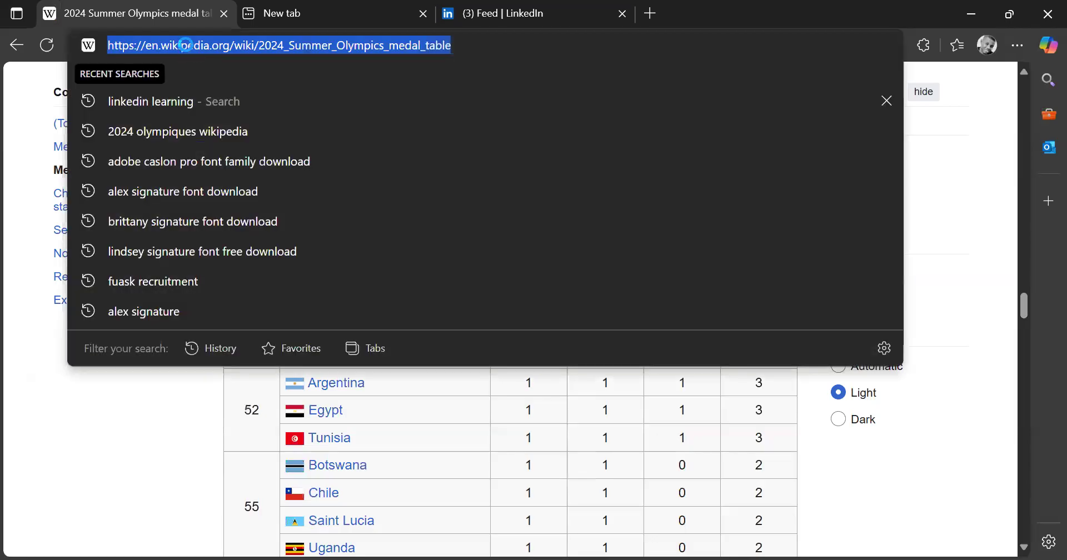
key(alt+Tab)
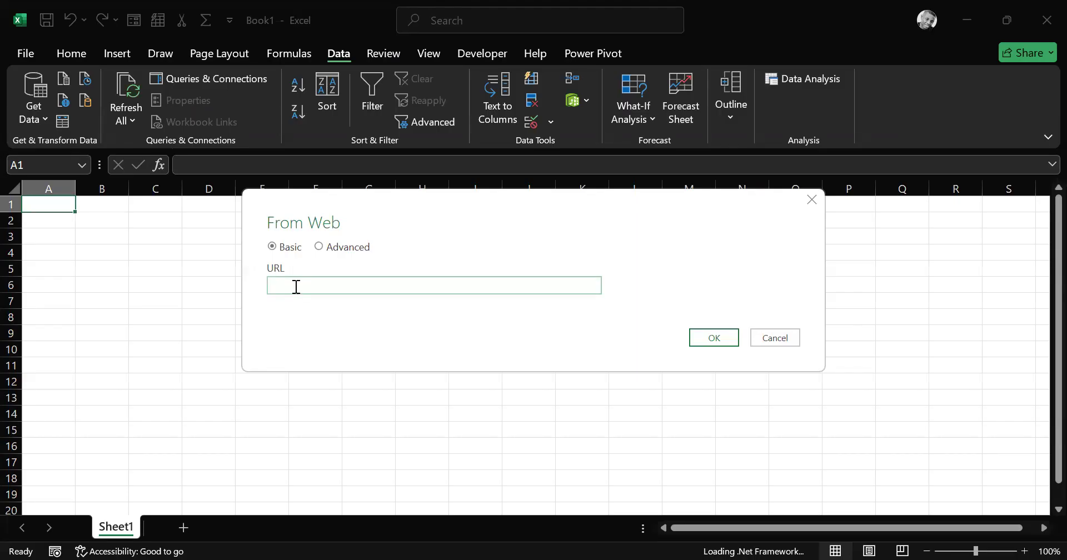
key(ctrl+v)
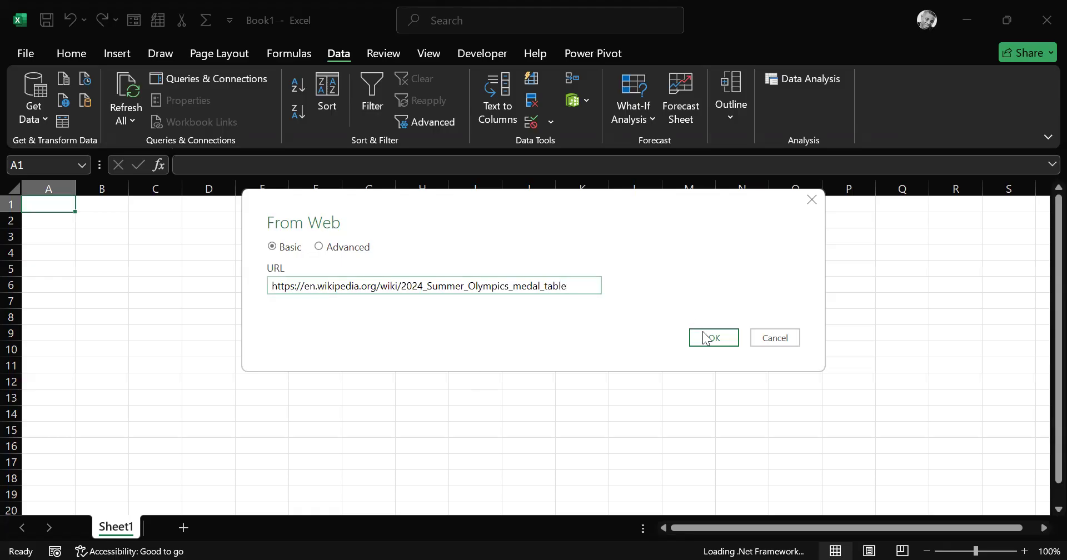
click(715, 339)
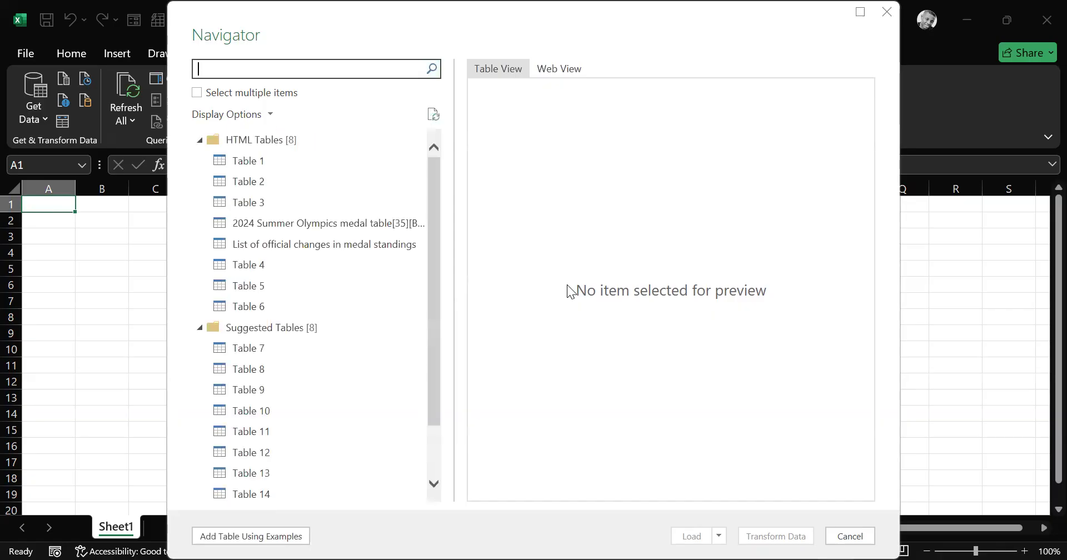
- Select the 2024 Summer Olympics medal table among the HTML tables and preview its rows down to the tied ranks
drag(436, 193, 438, 172)
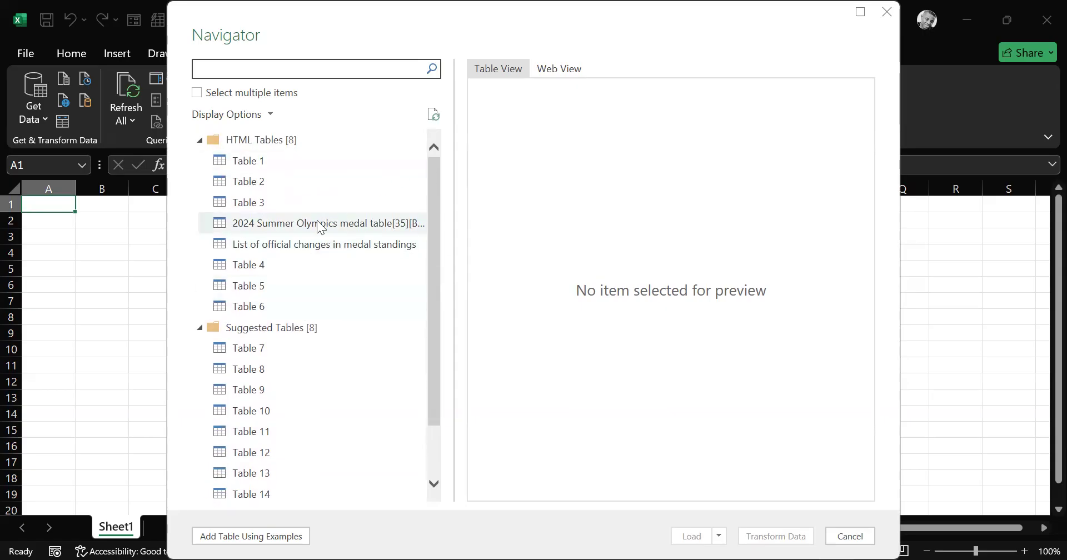
click(289, 227)
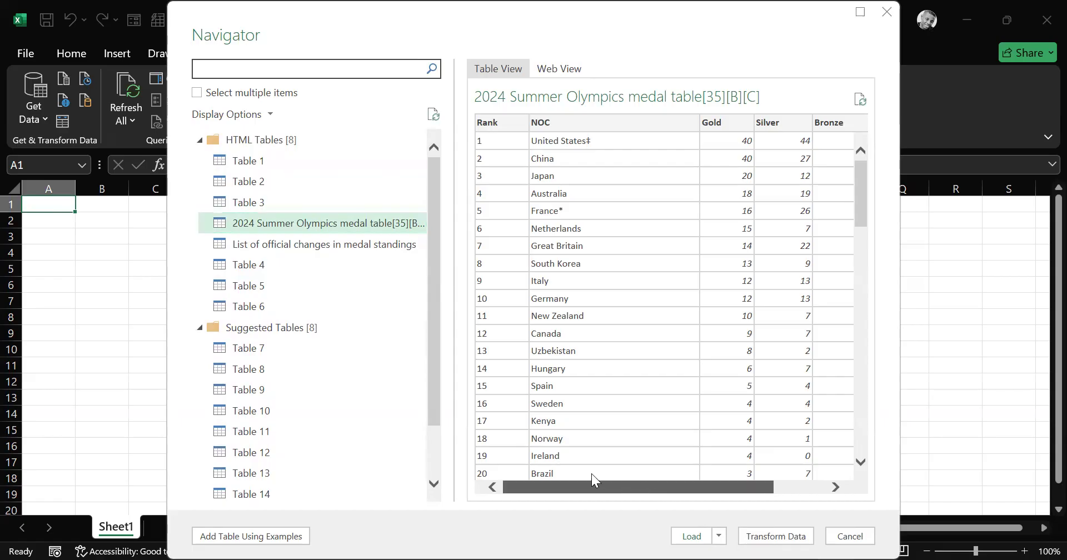
mouse_move(863, 192)
mouse_down()
mouse_move(862, 205)
mouse_move(861, 178)
mouse_up()
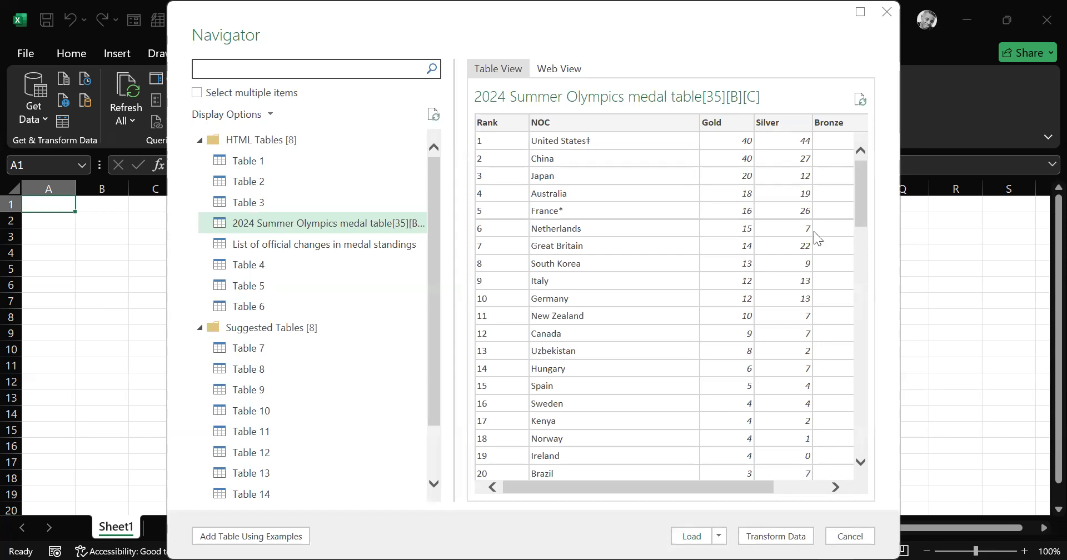
mouse_move(699, 488)
mouse_down()
mouse_move(759, 484)
mouse_move(678, 485)
mouse_up()
drag(862, 180, 867, 351)
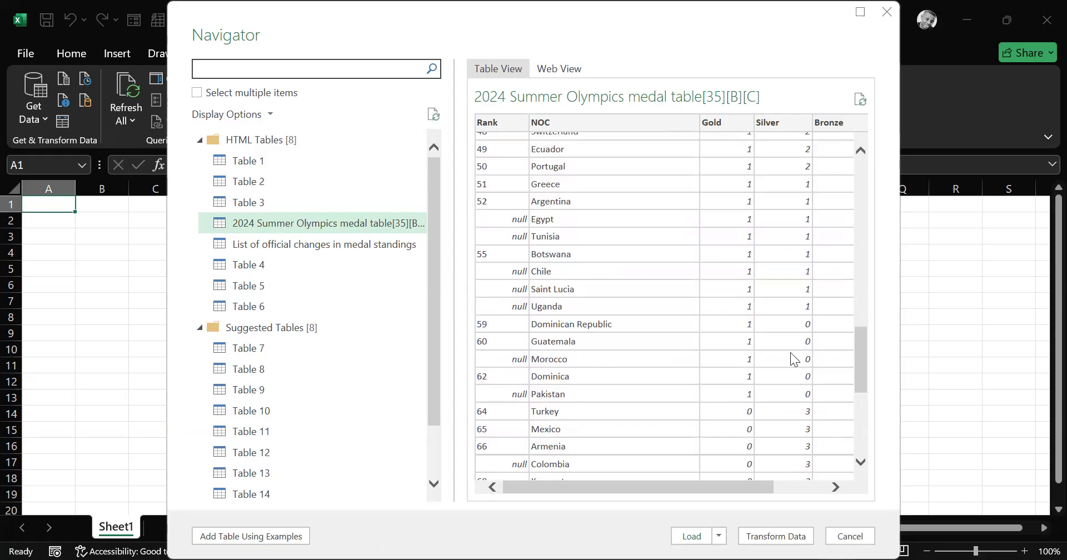
- Compare the ranks of tied countries on the Wikipedia page in the browser with the import preview in Excel
key(alt+Tab)
click(1024, 304)
drag(1024, 304, 1023, 310)
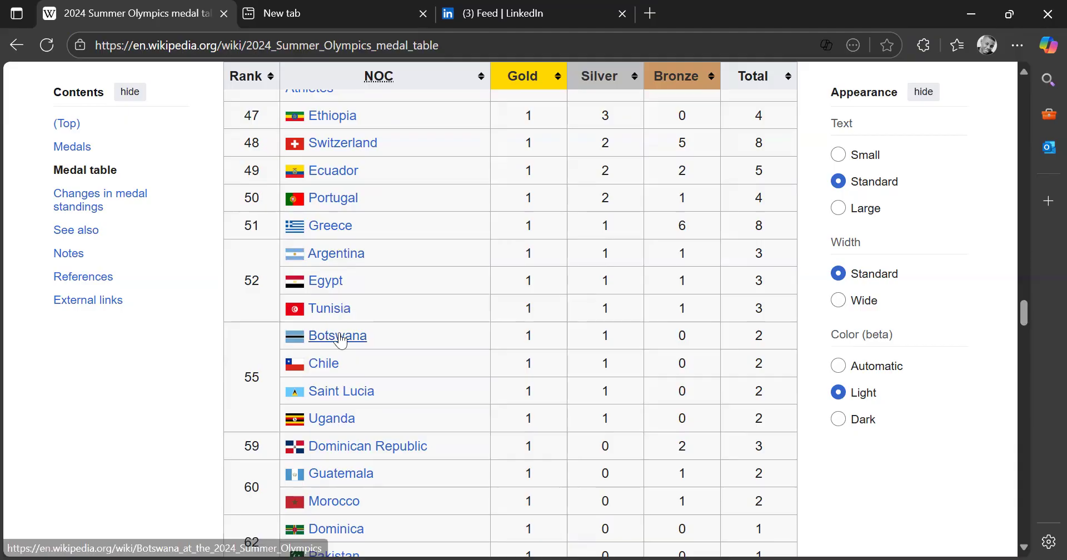
mouse_move(341, 340)
key(alt+Tab)
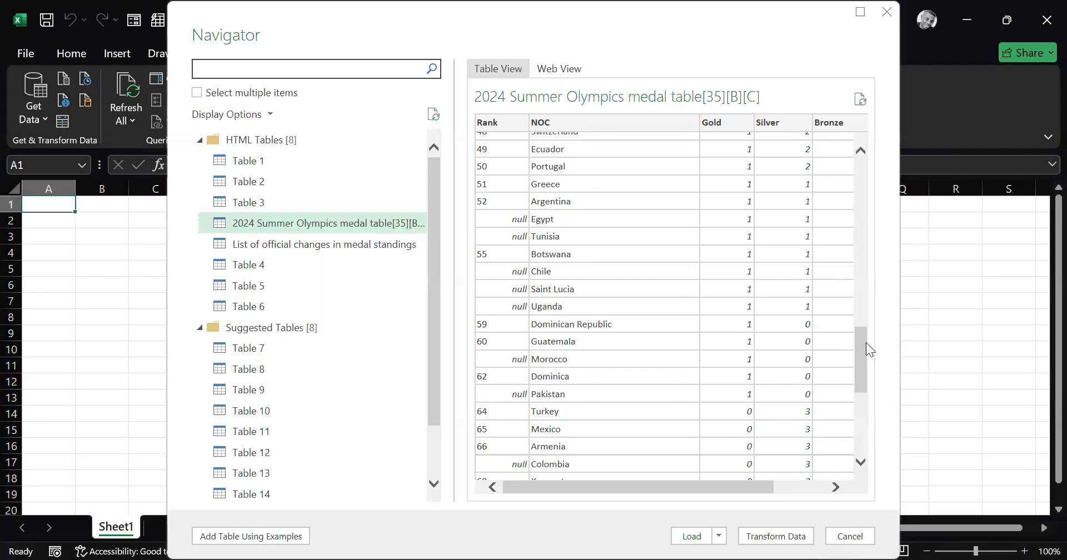
drag(864, 353, 853, 180)
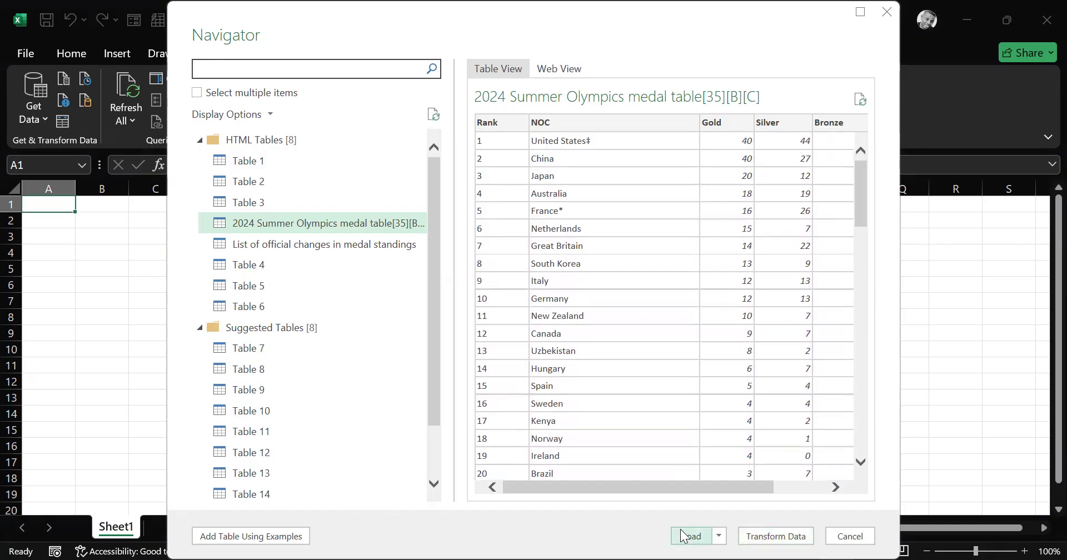
- Open the selected medal table in the Power Query Editor and bring up the transformation commands
click(781, 539)
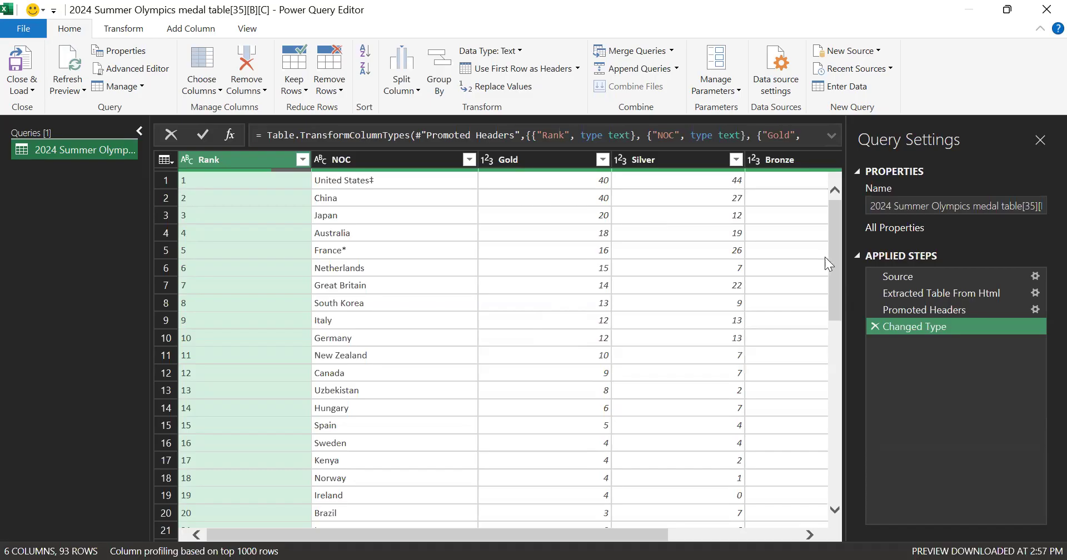
drag(835, 241, 817, 198)
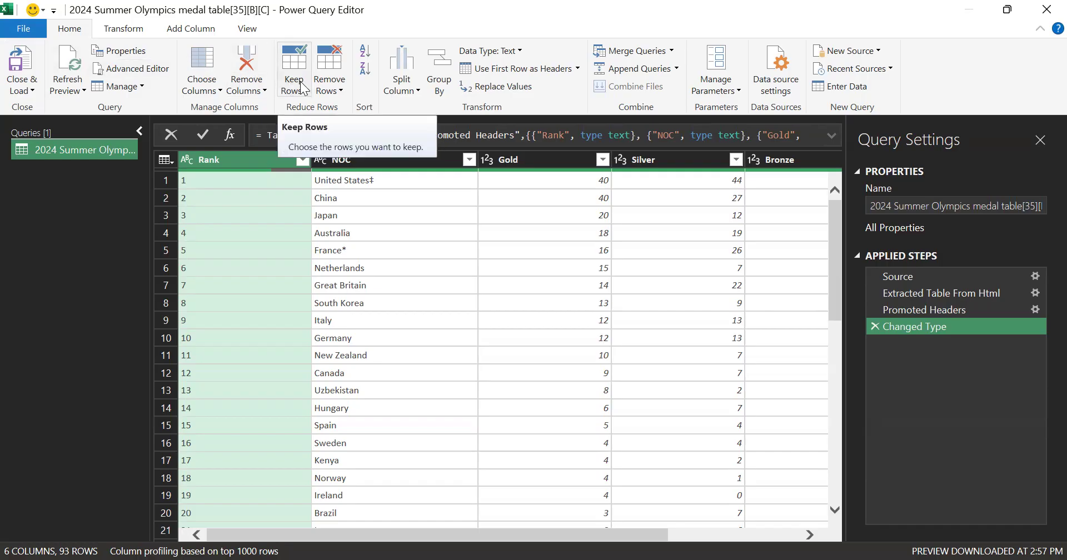
click(126, 34)
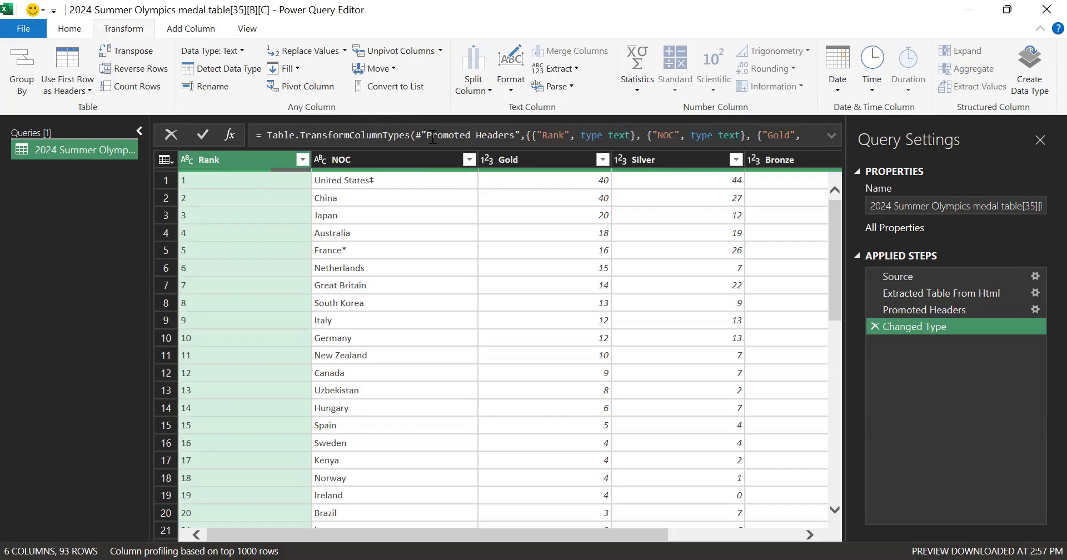
- Replace the value "United States‡" with "United States" in the NOC column
click(365, 179)
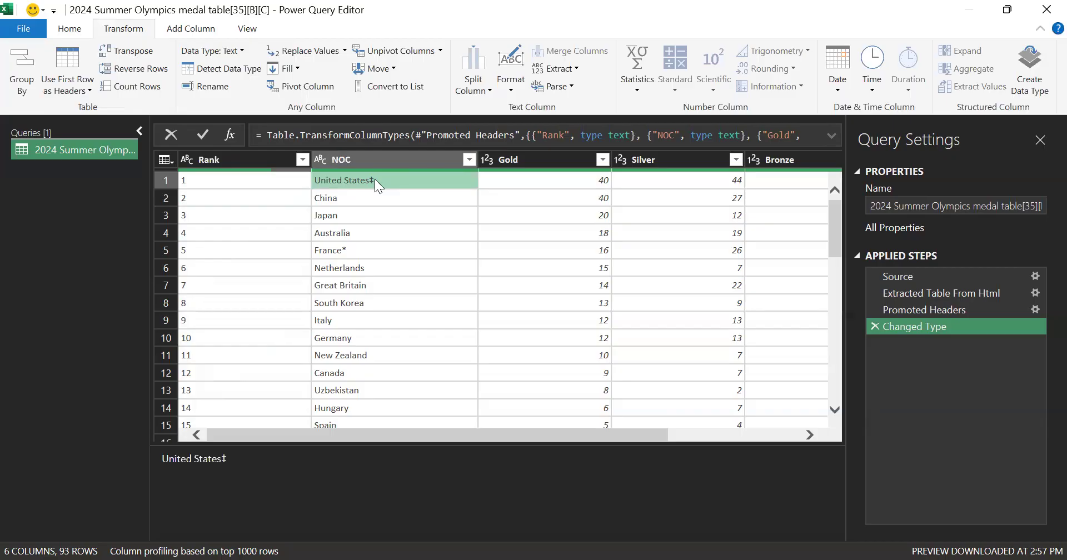
right_click(376, 181)
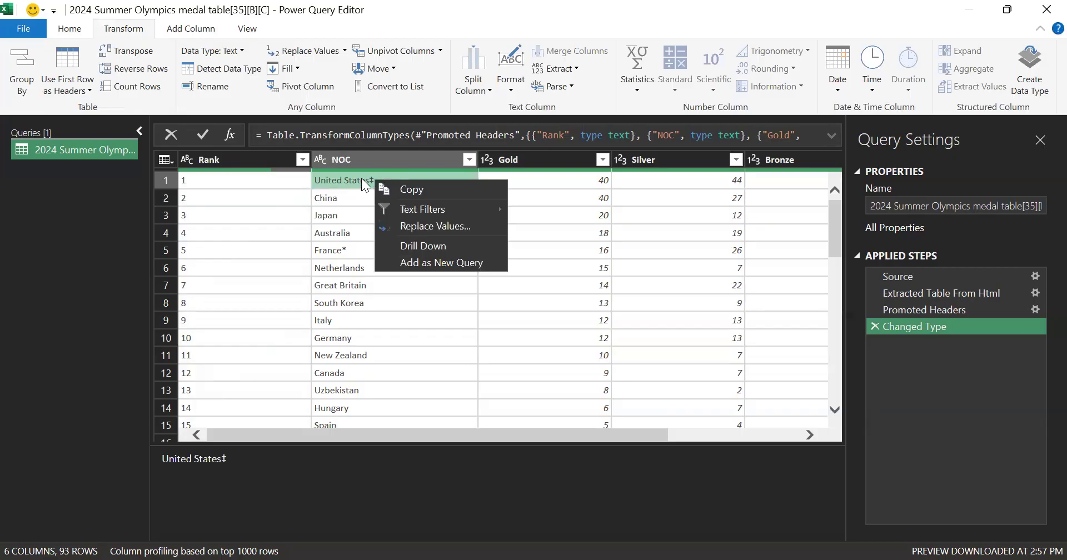
click(436, 227)
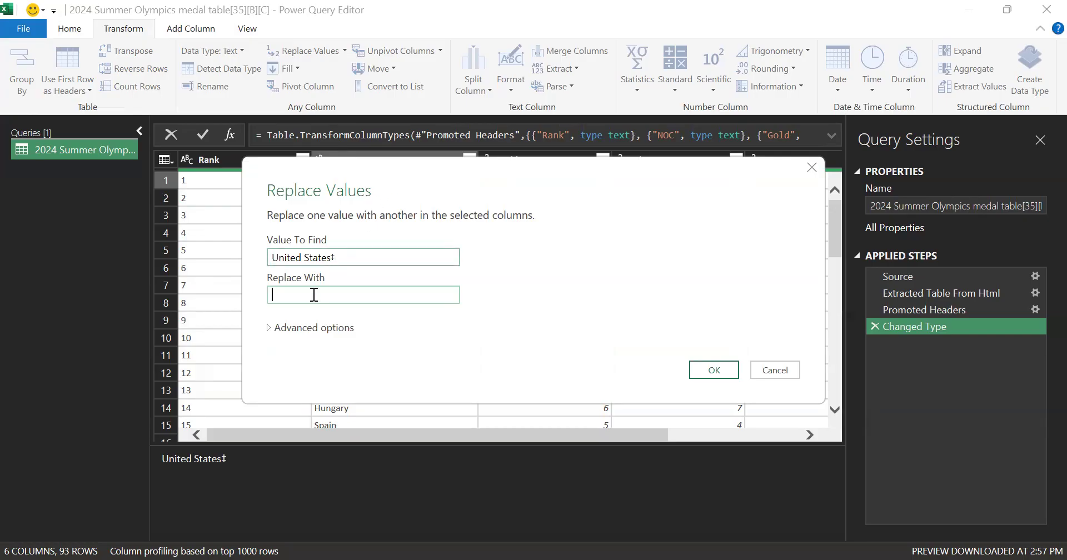
drag(272, 258, 331, 256)
key(ctrl+c)
click(285, 296)
key(ctrl+v)
click(702, 369)
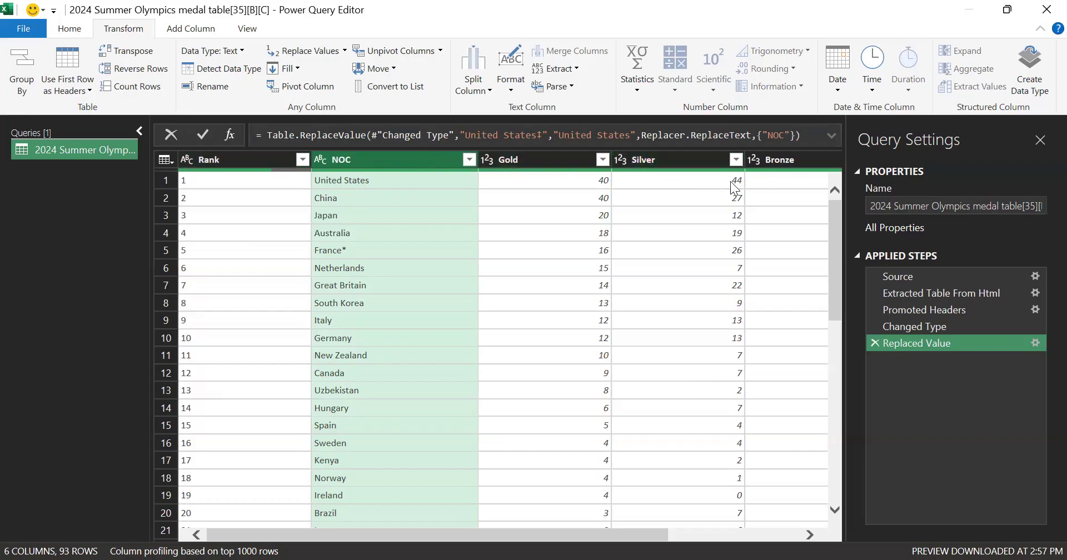
- Examine the data types available for the Rank column and select the NOC column
click(186, 161)
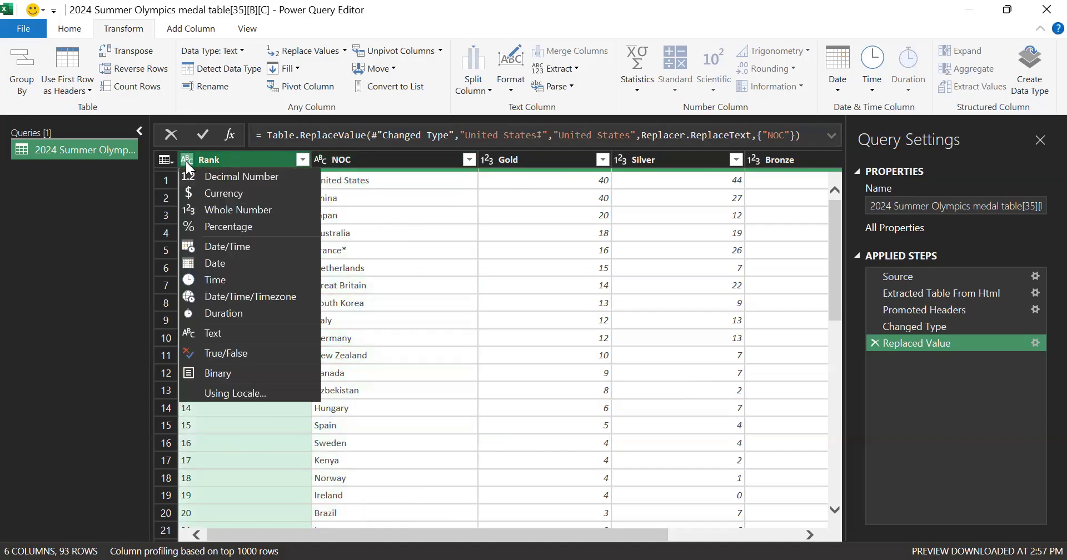
click(220, 158)
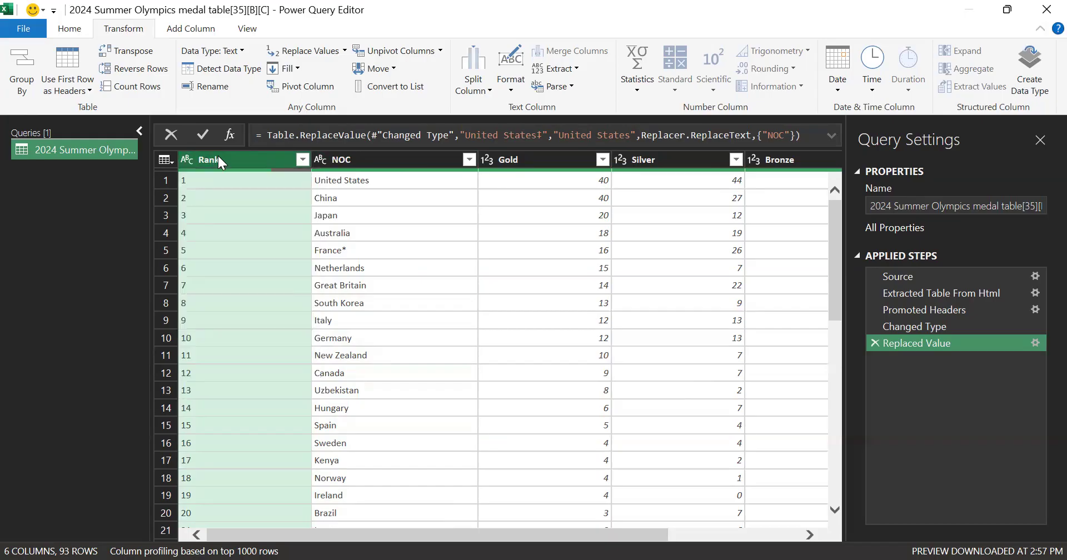
click(187, 160)
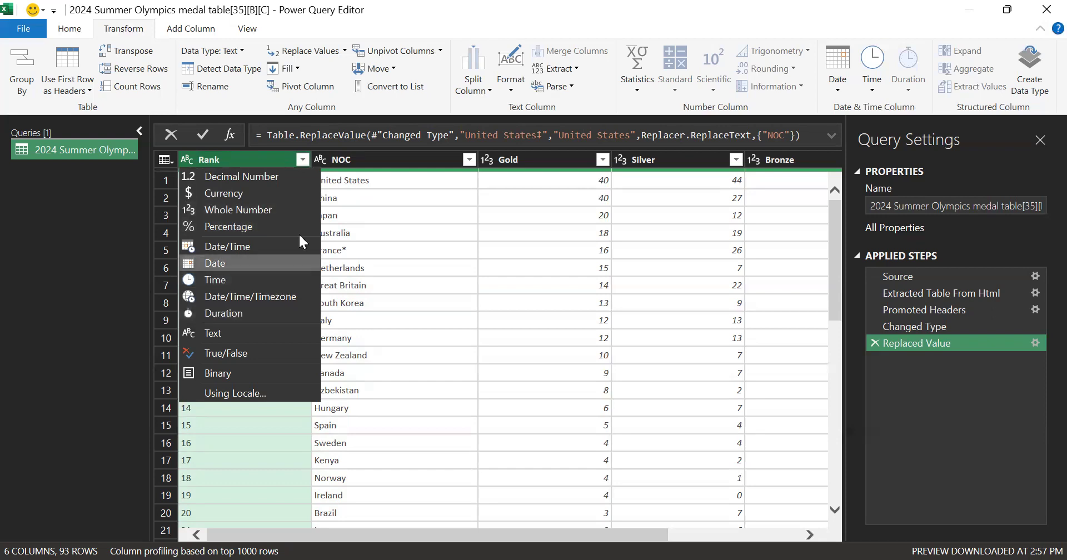
click(358, 159)
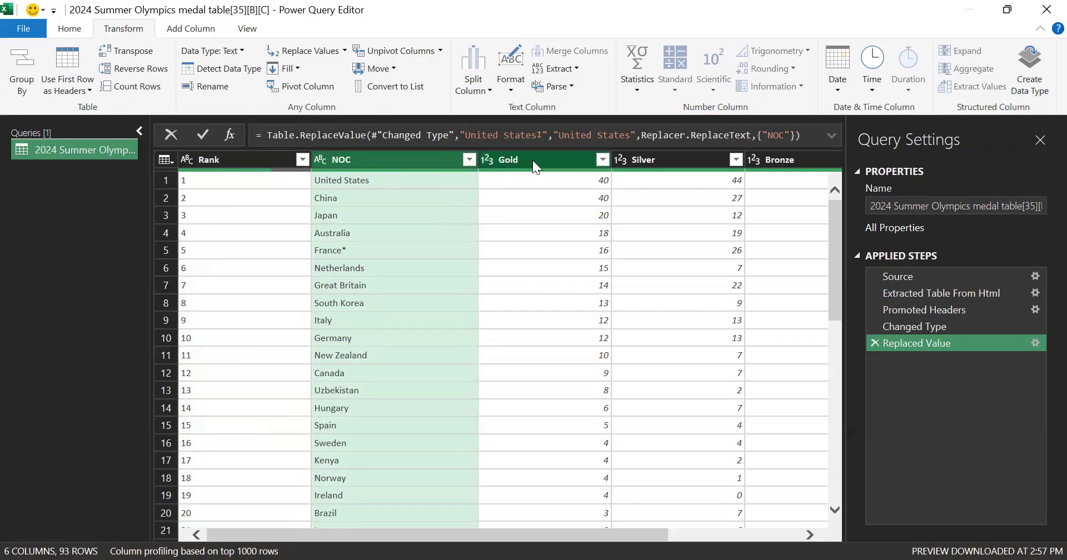
- Look through the medal columns and check the Rank column for missing values down to the Totals row
click(562, 160)
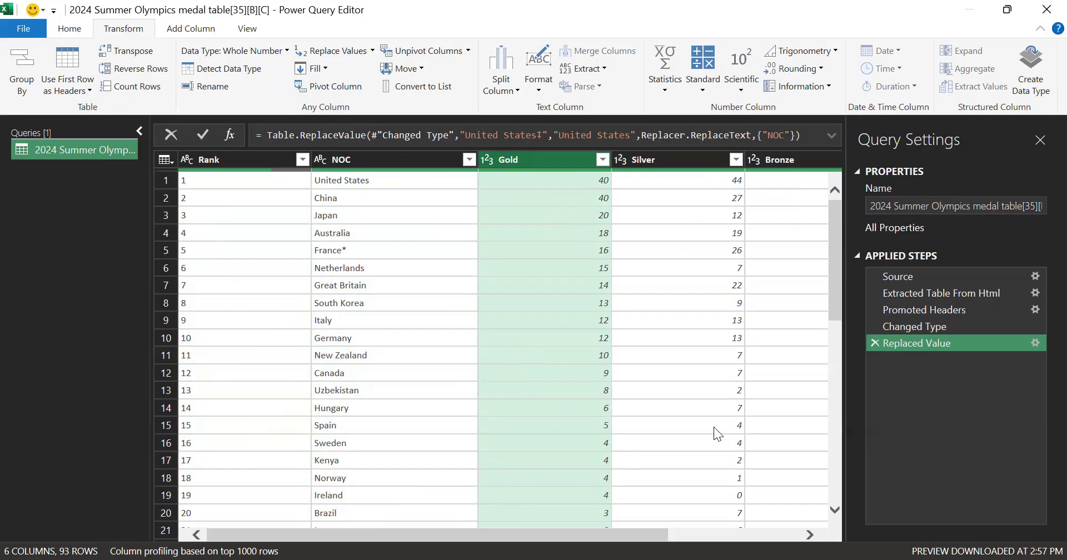
drag(534, 534, 663, 529)
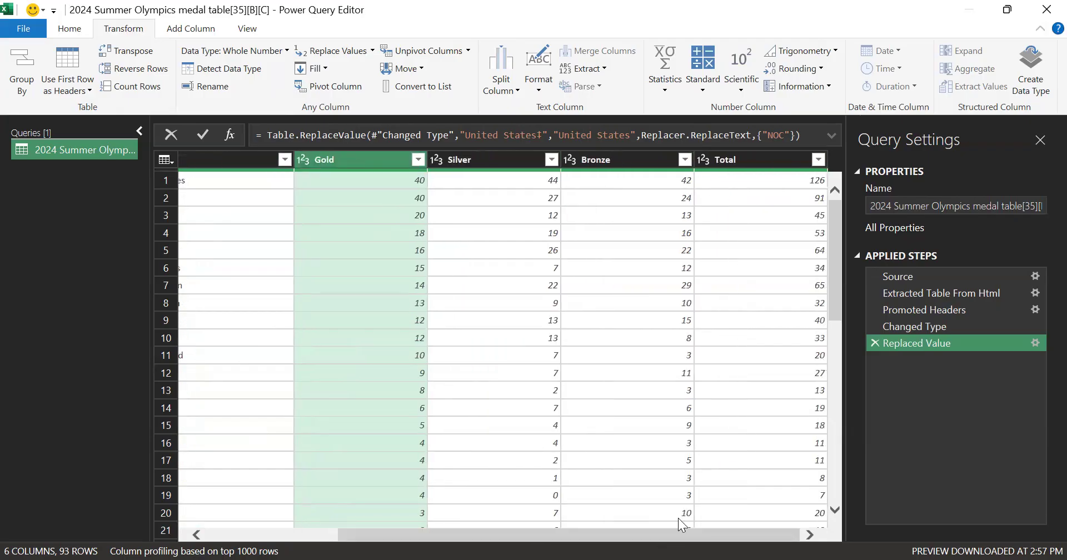
drag(837, 238, 819, 494)
drag(753, 534, 489, 494)
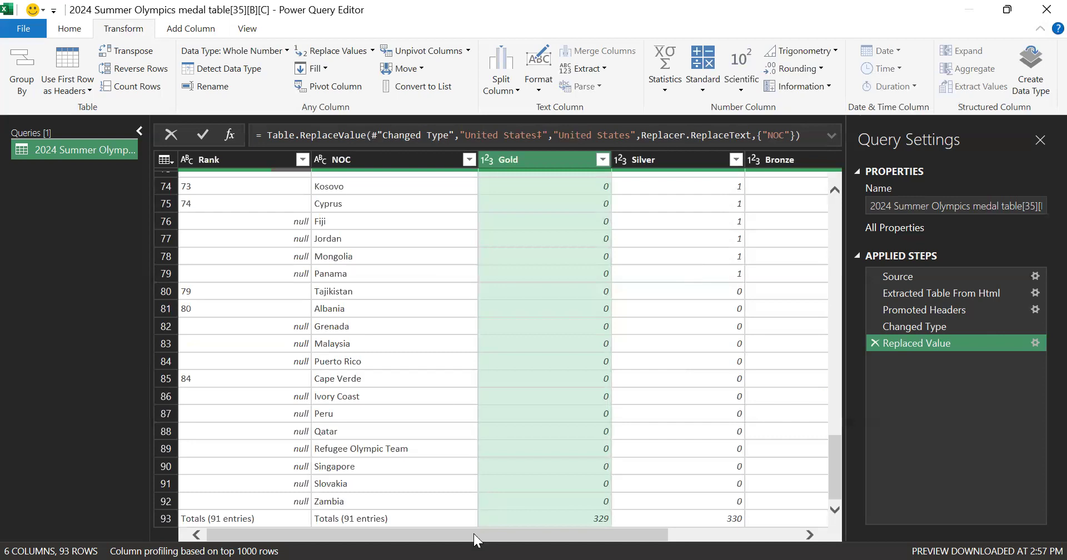
drag(836, 474, 827, 296)
scroll(826, 289, down, 2)
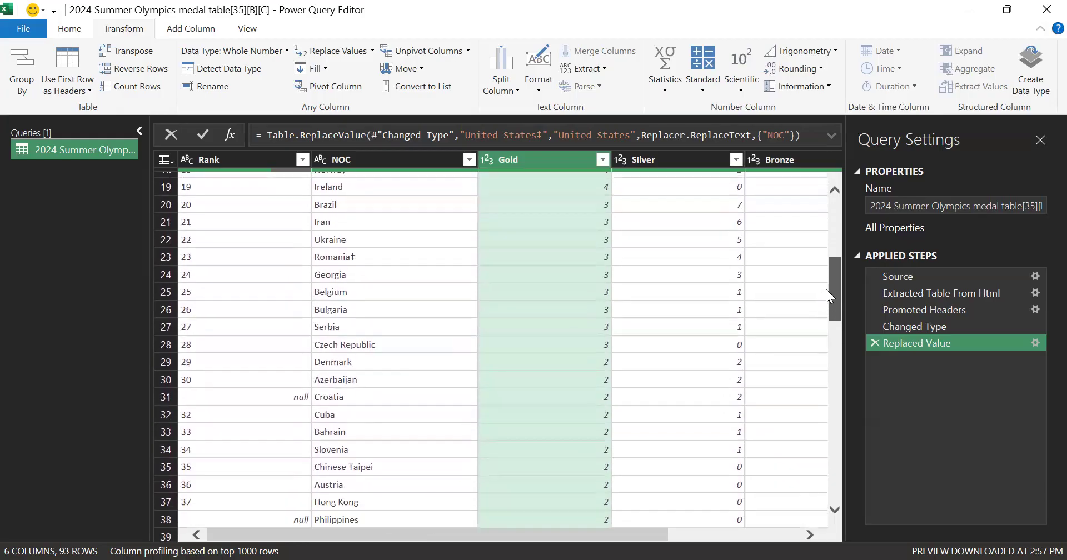
scroll(826, 289, up, 2)
drag(823, 286, 819, 254)
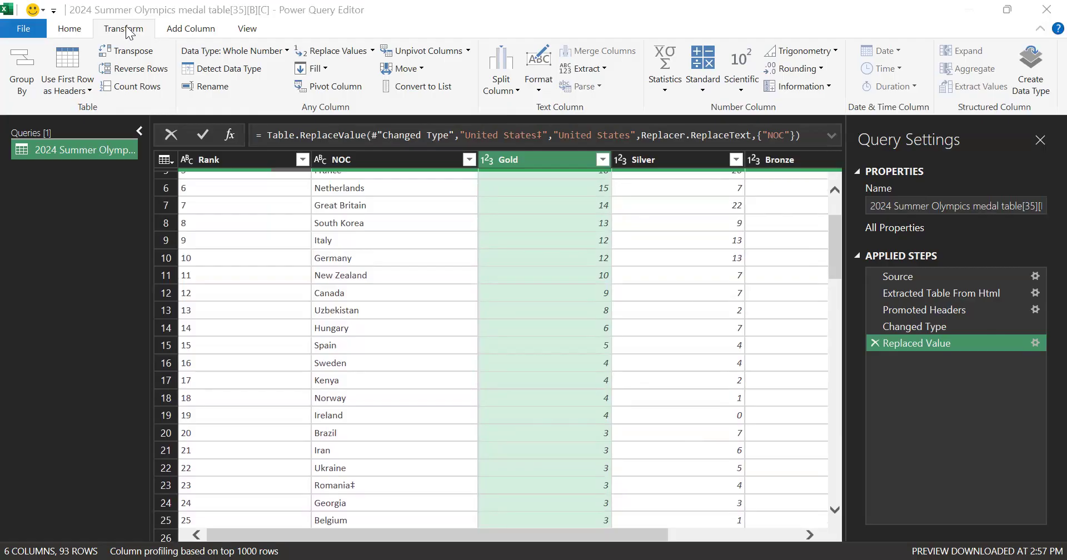
- Fill empty cells downward in the Gold column and in the Rank column
click(327, 69)
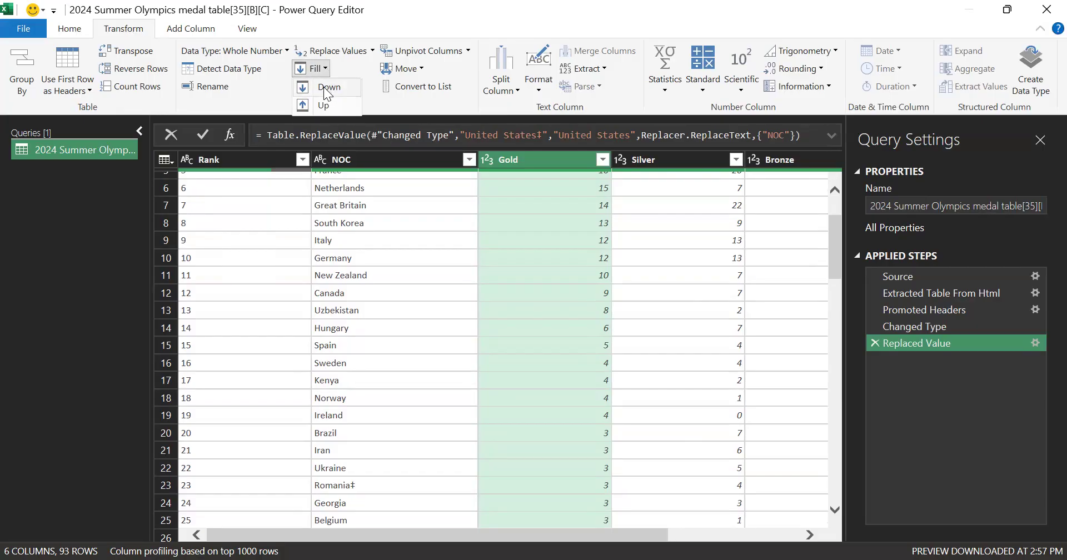
click(325, 88)
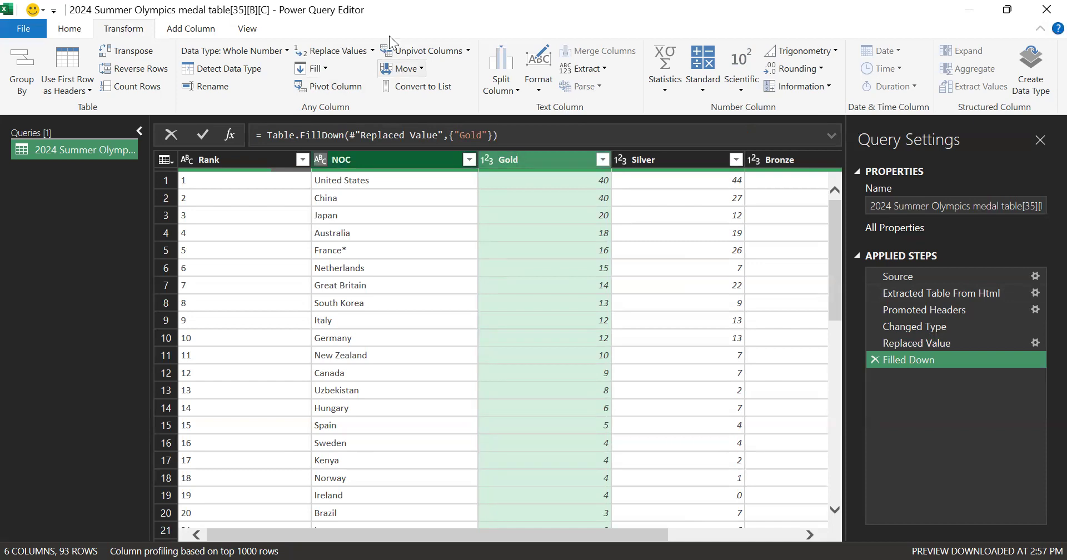
click(225, 159)
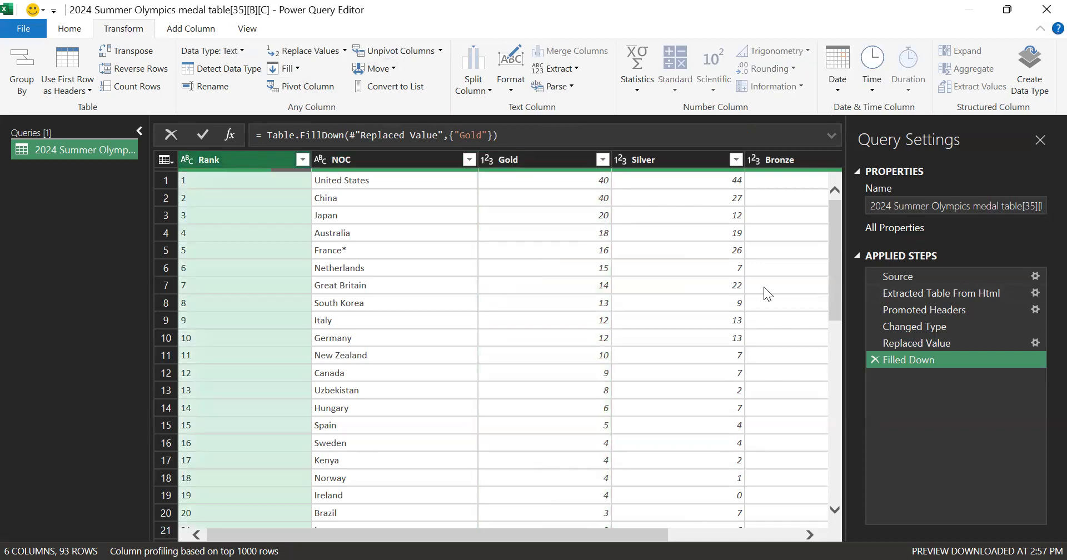
drag(836, 250, 818, 207)
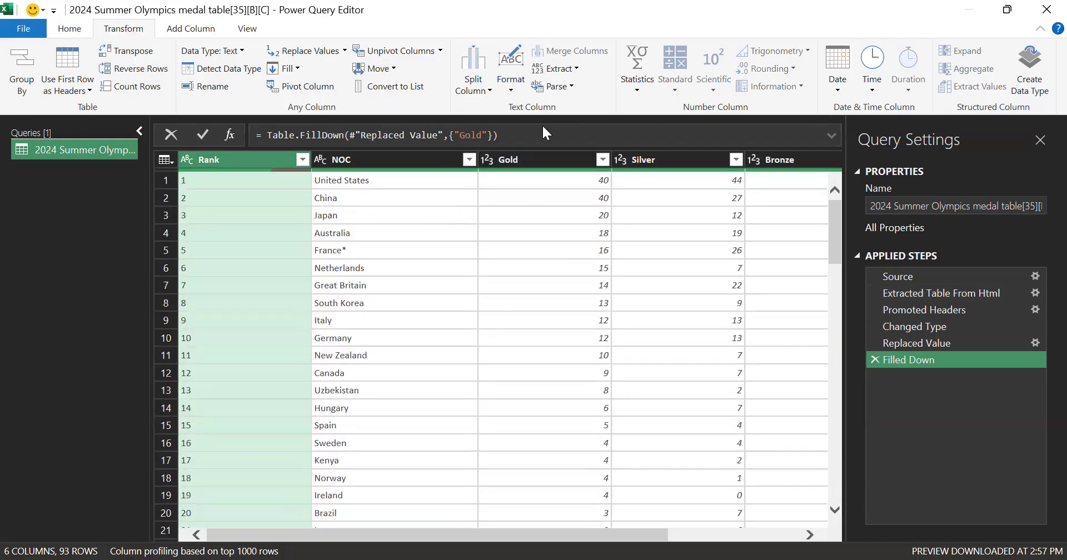
right_click(233, 160)
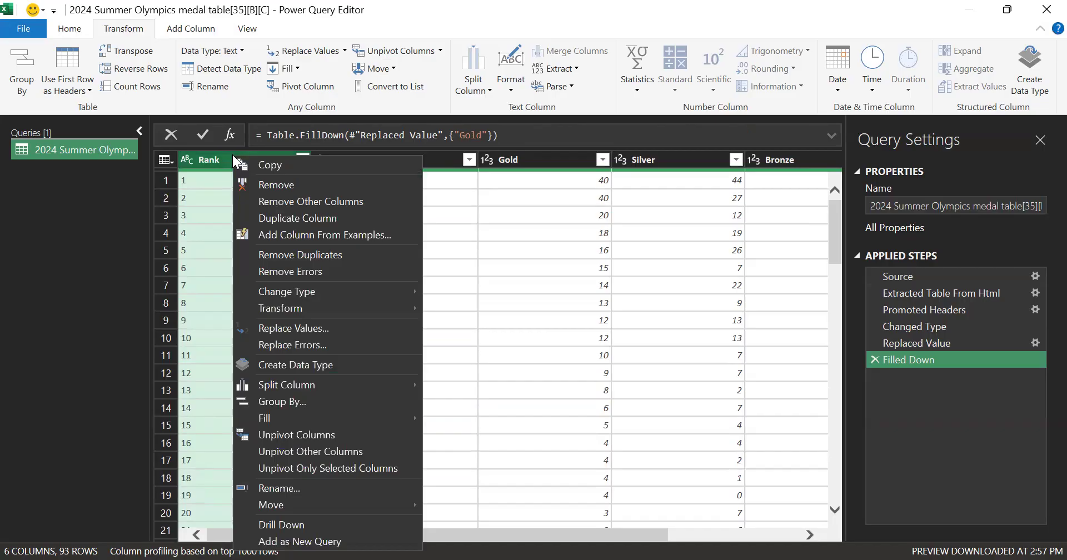
mouse_move(319, 417)
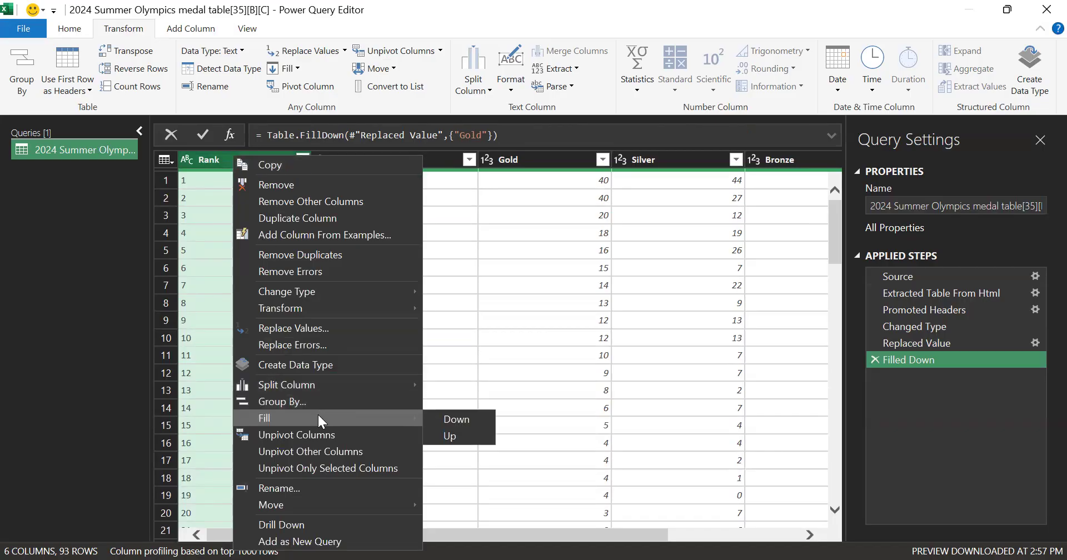
click(448, 418)
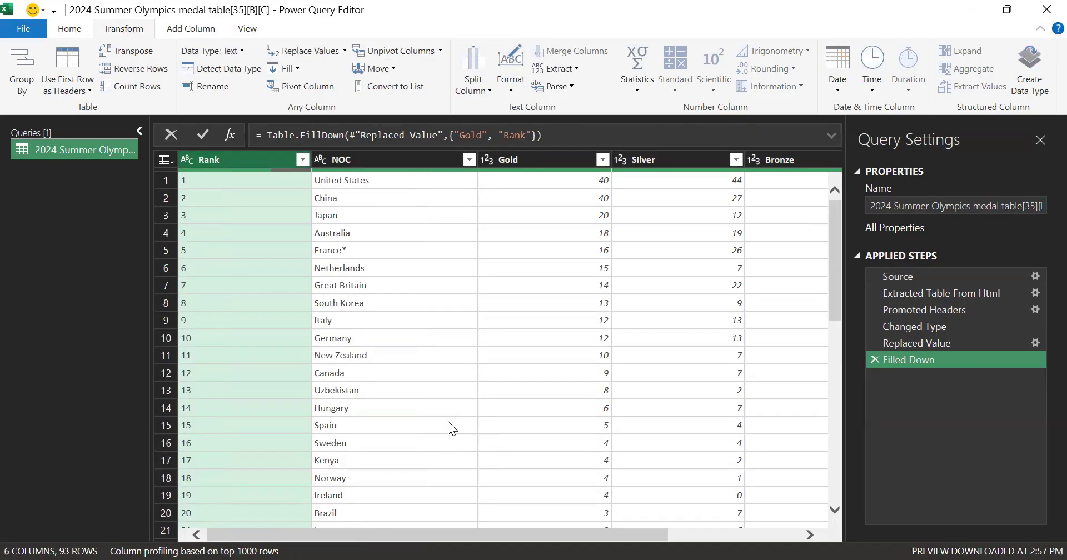
- Replace the value "Romania‡" with "Romania" in the NOC column
drag(836, 264, 862, 307)
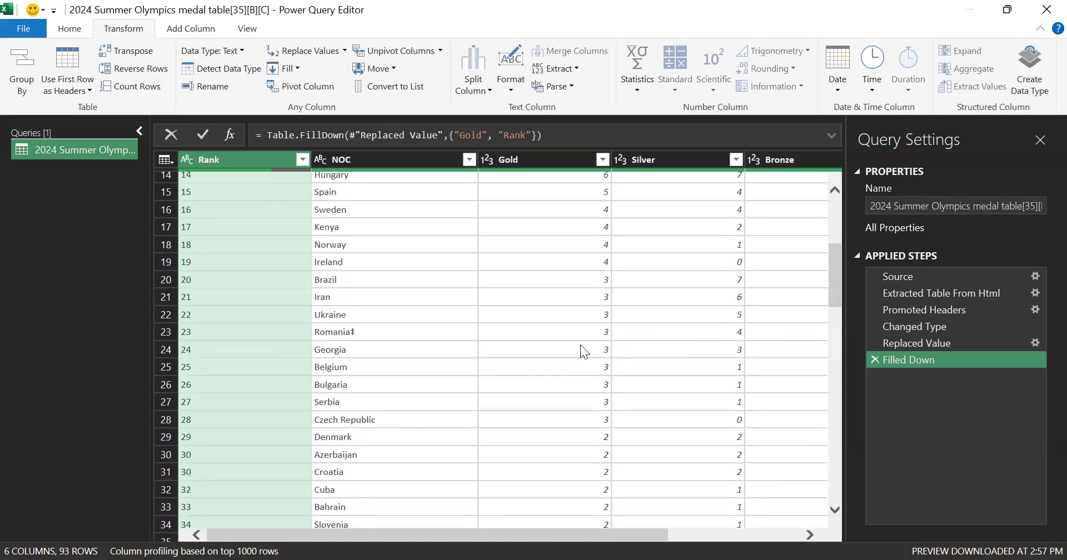
click(345, 334)
right_click(346, 334)
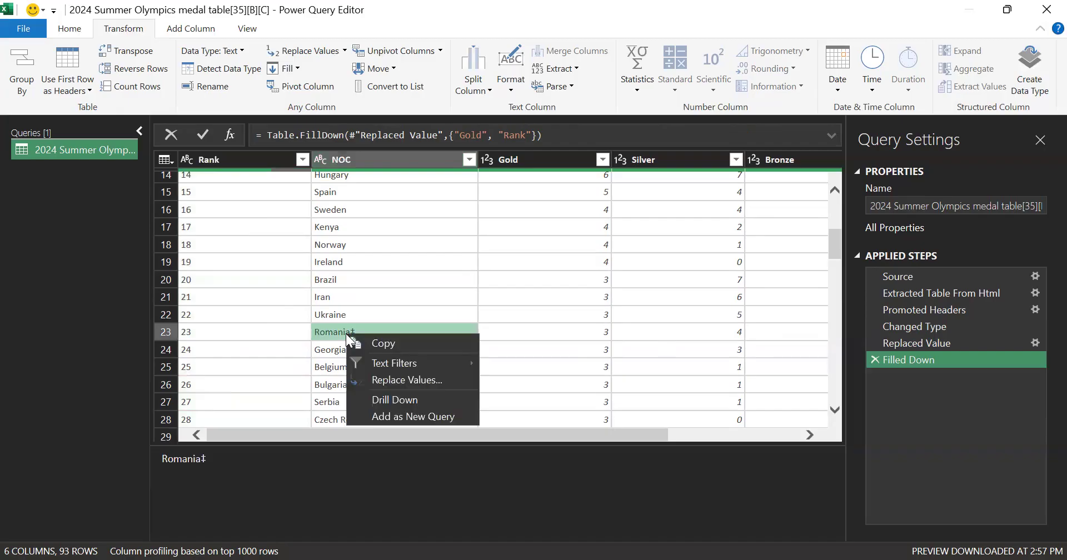
click(397, 380)
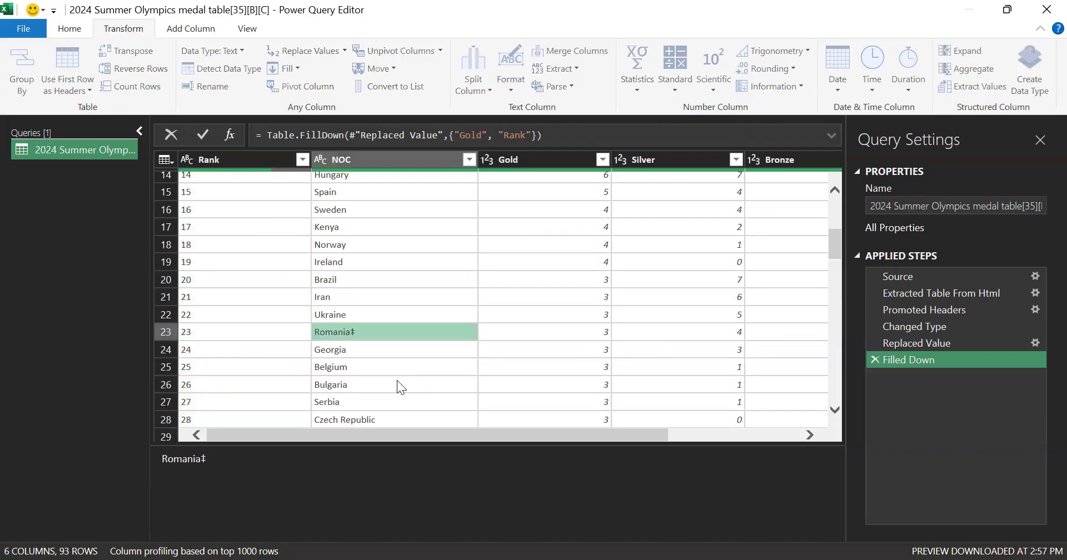
click(275, 258)
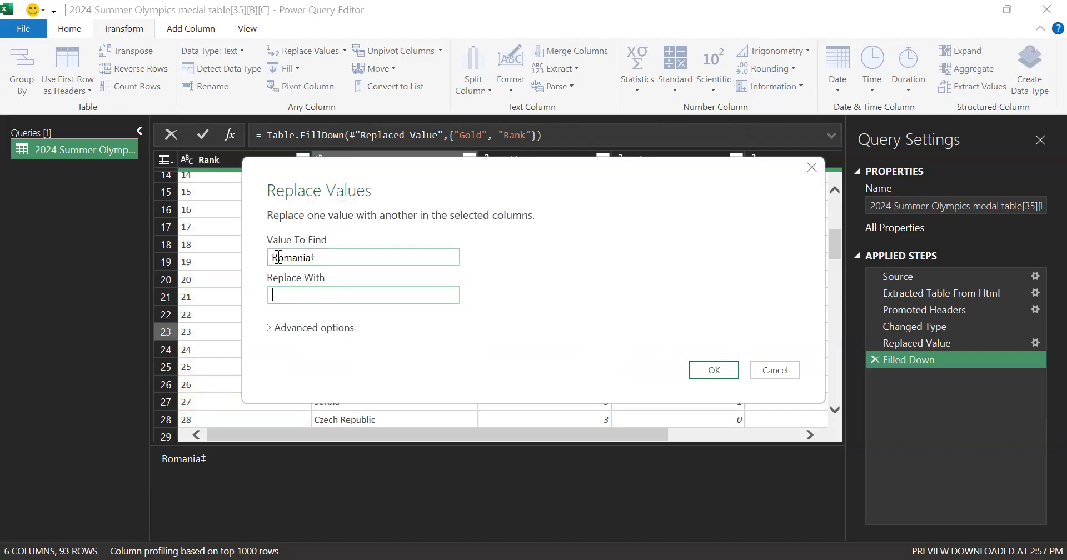
drag(275, 258, 293, 259)
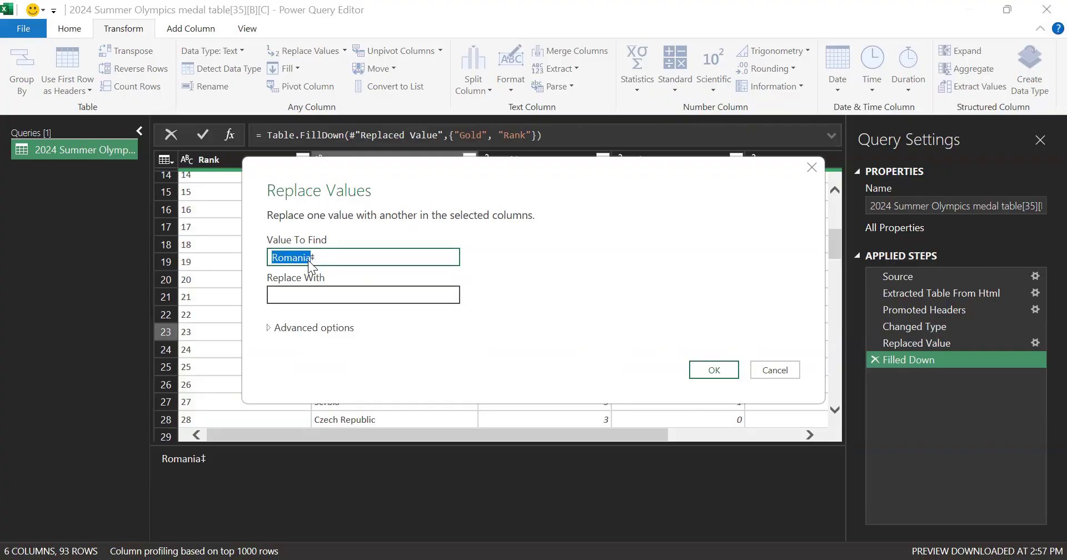
click(299, 292)
text(Romania)
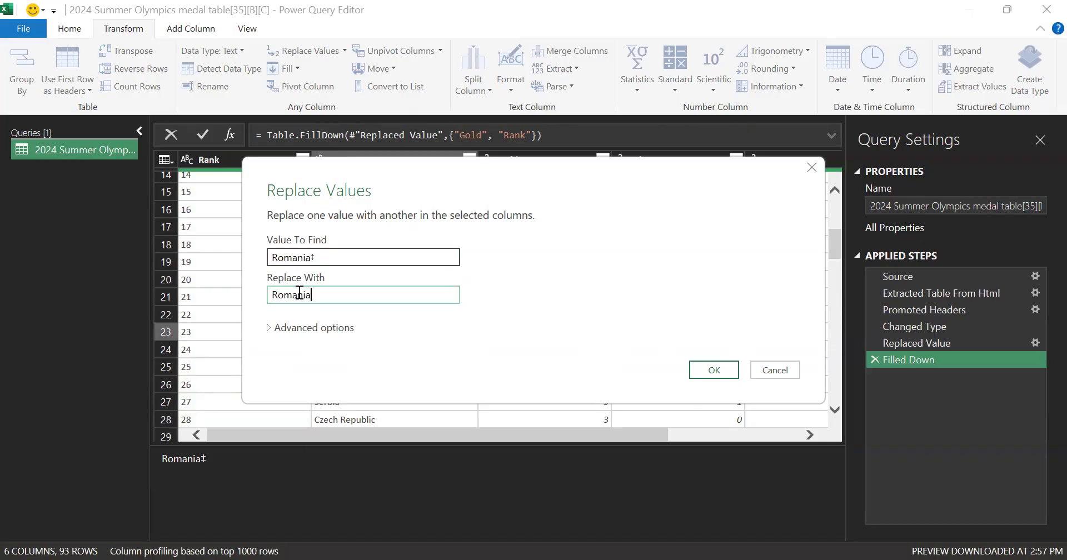
click(715, 370)
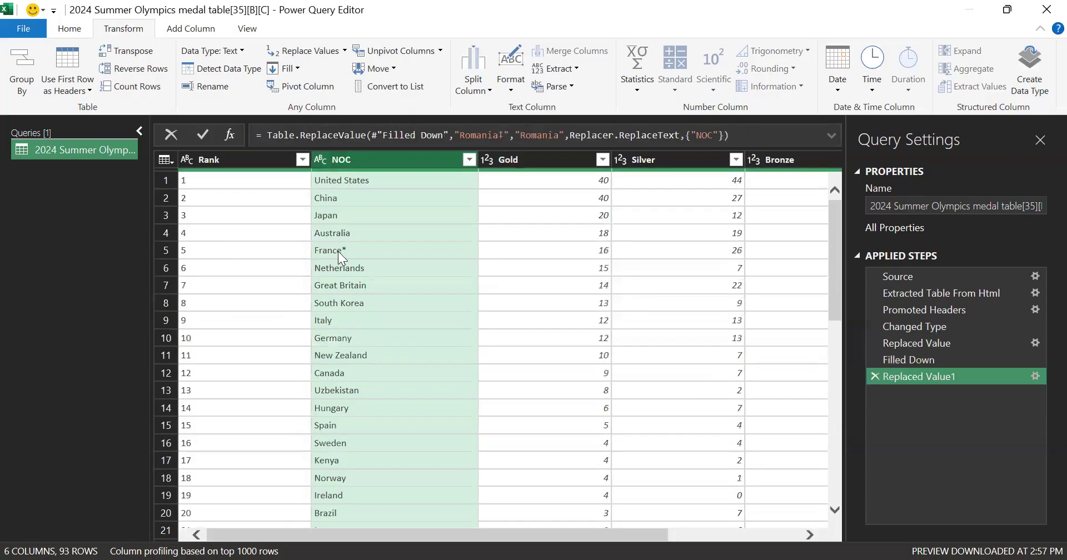
- Remove the asterisk from the NOC column by replacing "*" with an empty value
right_click(344, 158)
click(417, 332)
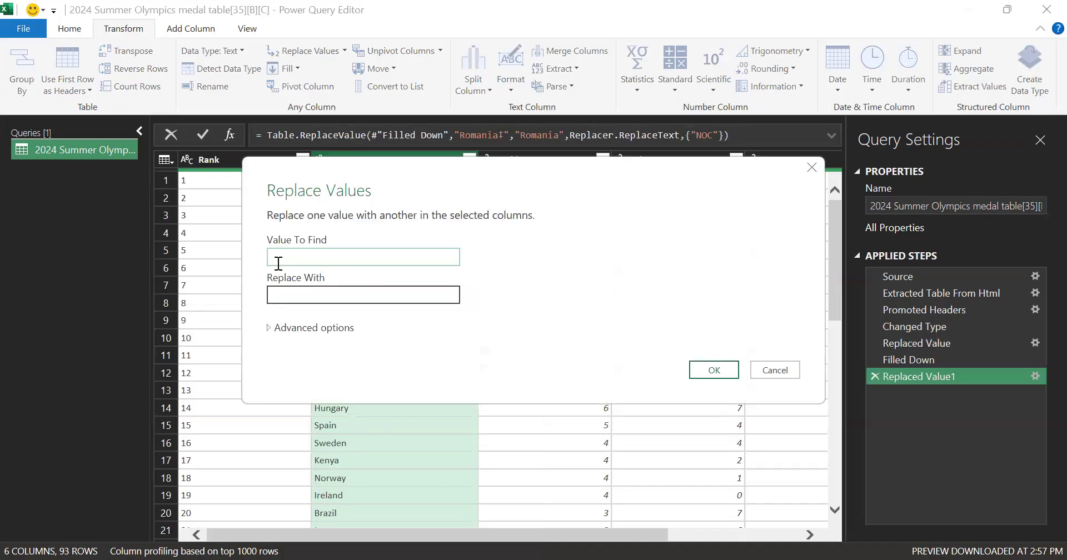
text(*)
click(296, 295)
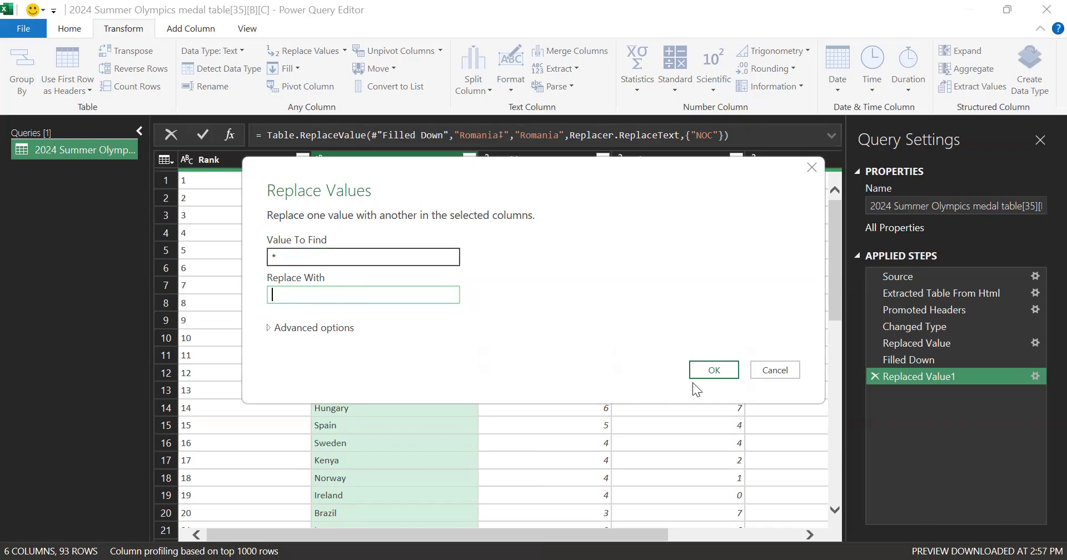
click(716, 369)
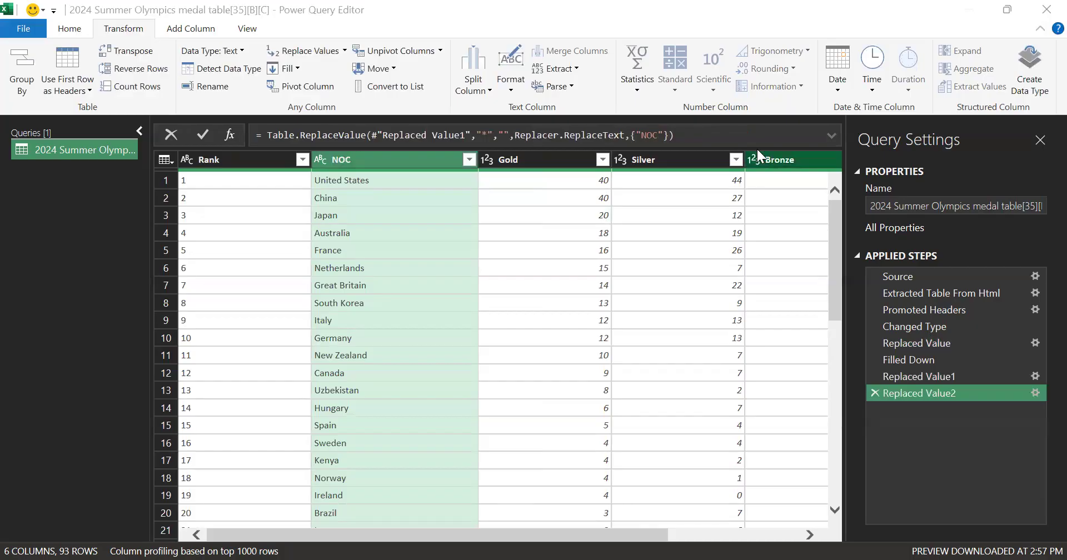
- Add a new column that divides the Gold column by the Total column
click(835, 203)
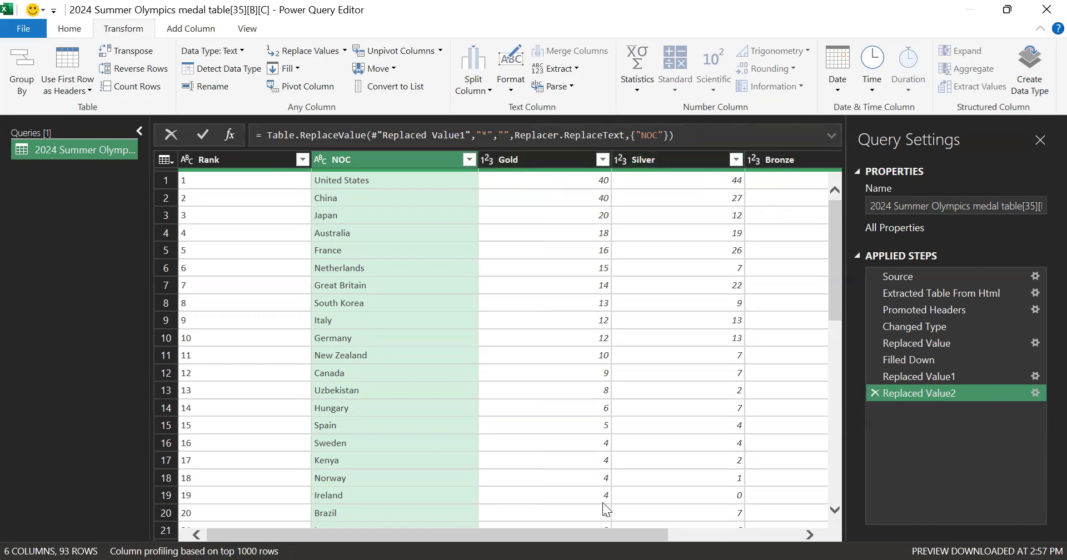
drag(593, 534, 707, 539)
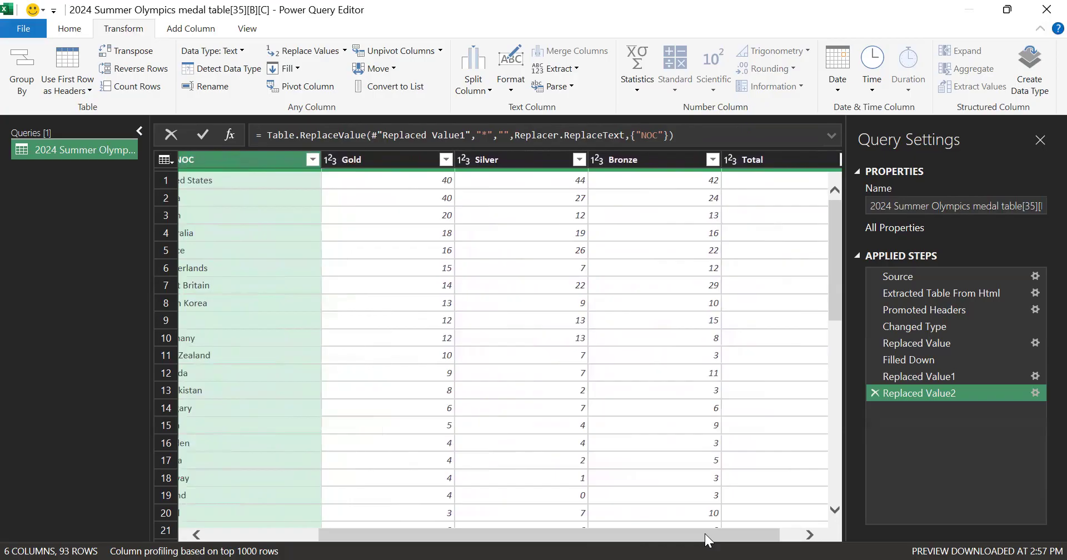
click(371, 159)
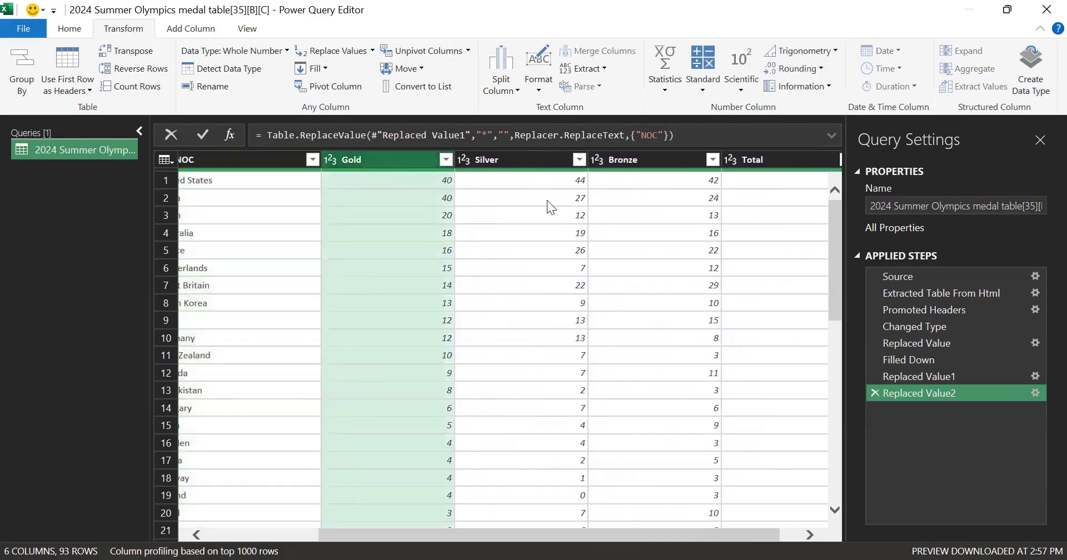
ctrl+click(763, 159)
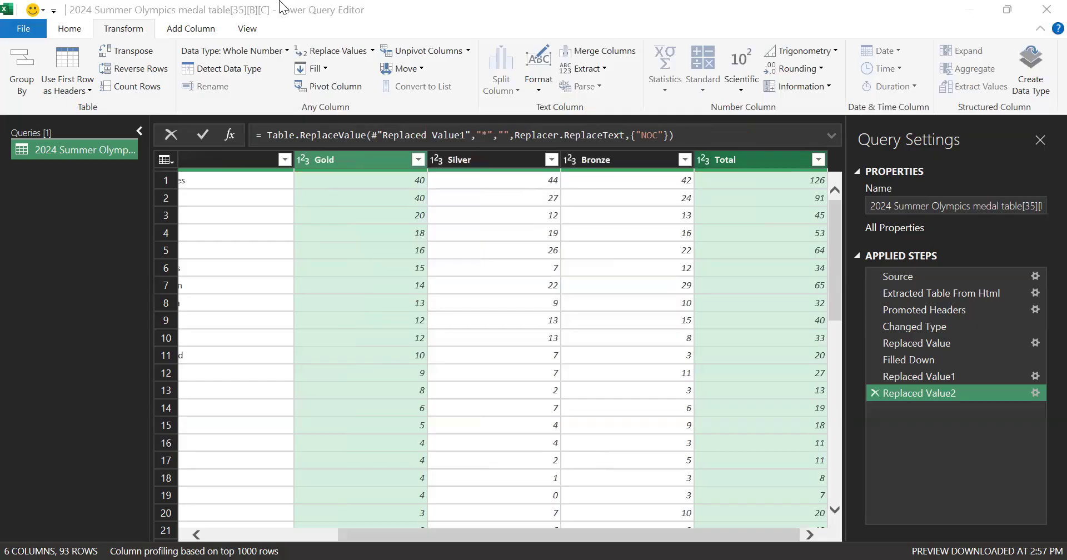
click(191, 30)
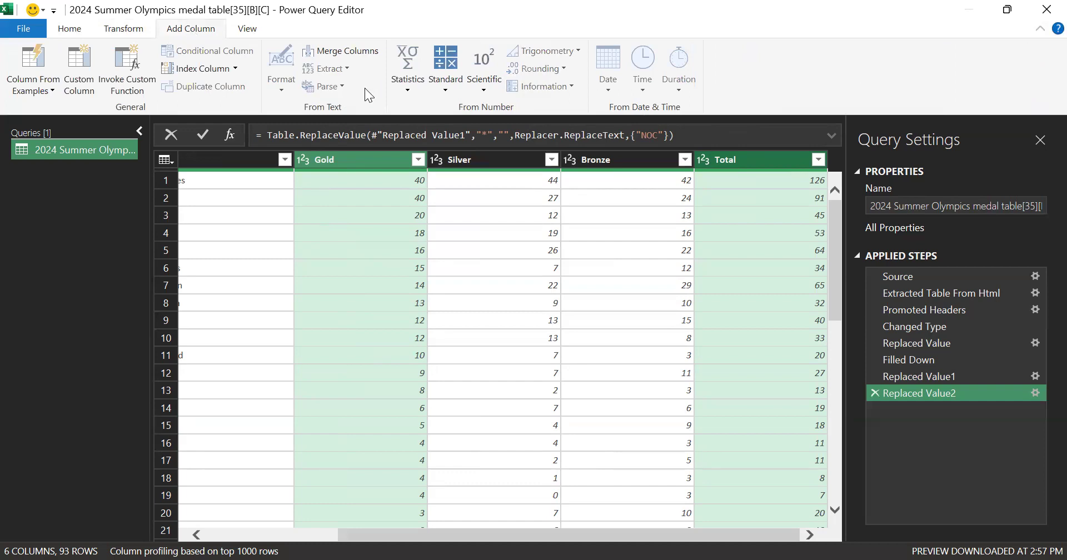
click(446, 69)
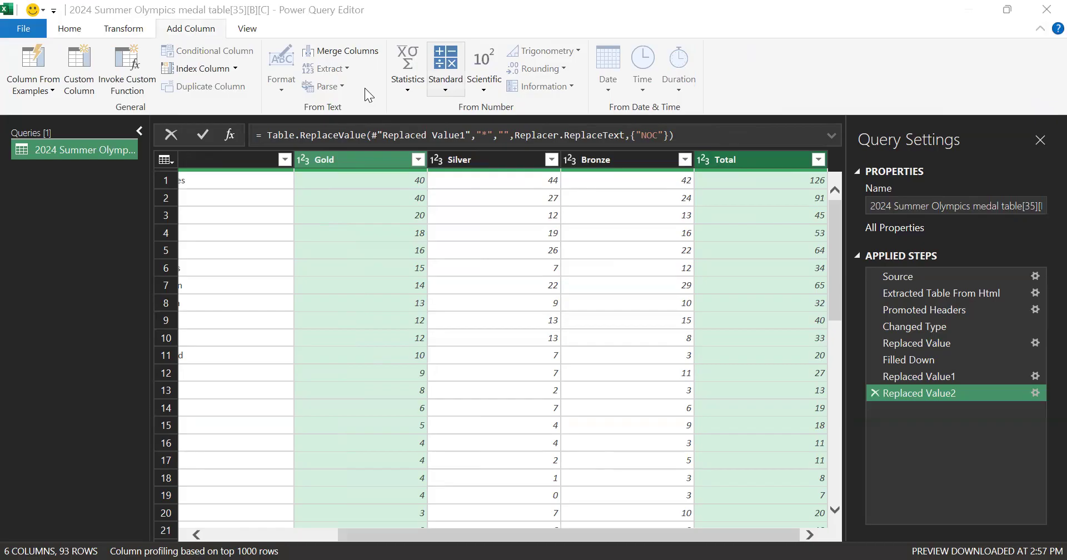
click(446, 88)
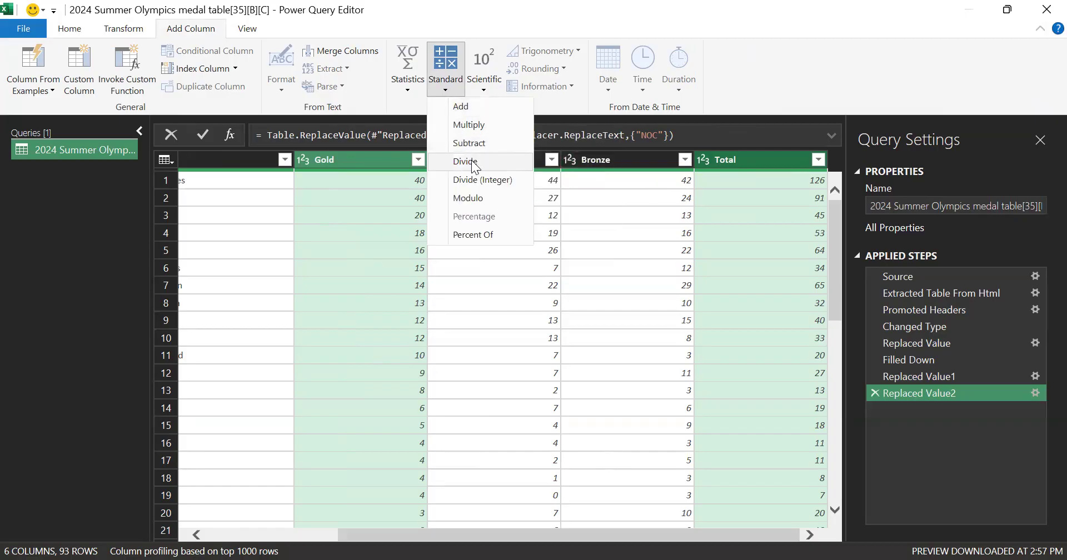
click(471, 161)
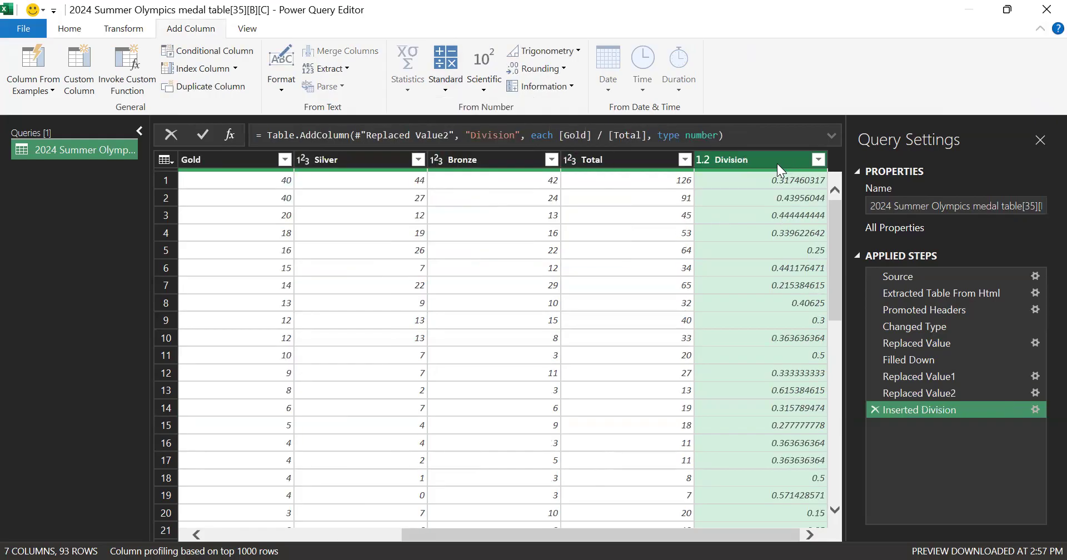
- Rename the new division column "Gold %" and change its data type to Percentage
double_click(762, 160)
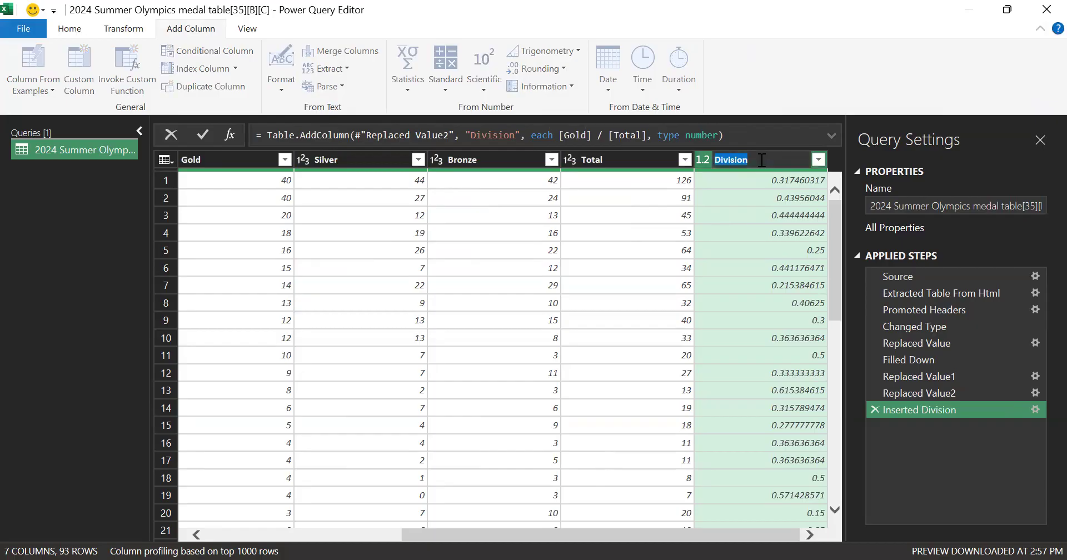
text(Gold %)
key(Return)
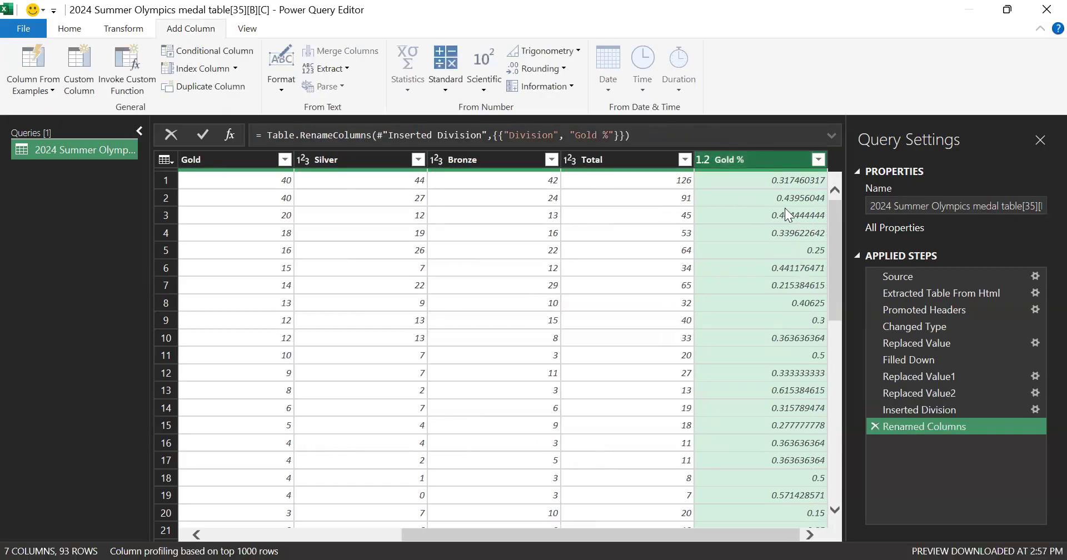
right_click(775, 157)
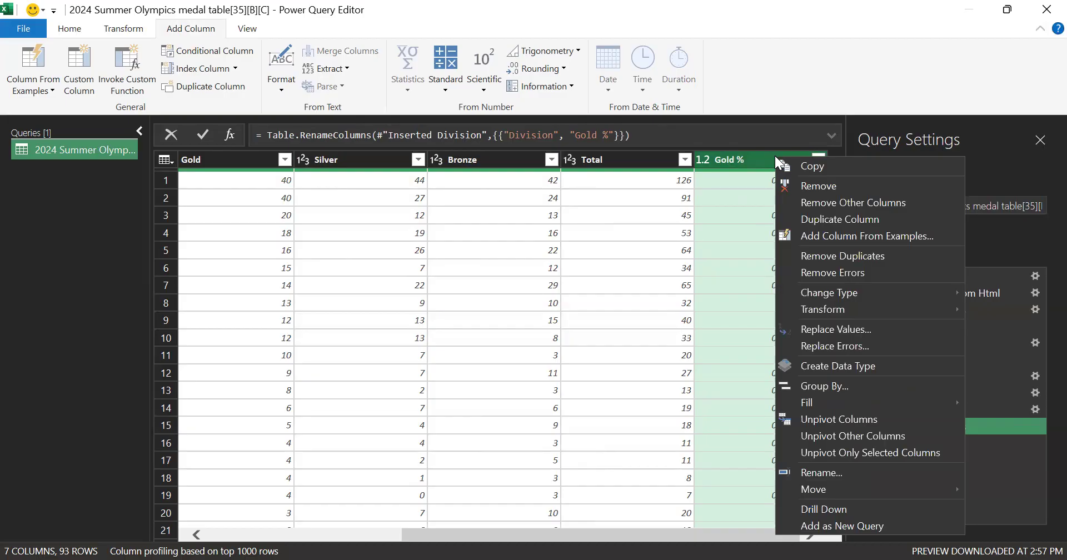
mouse_move(860, 286)
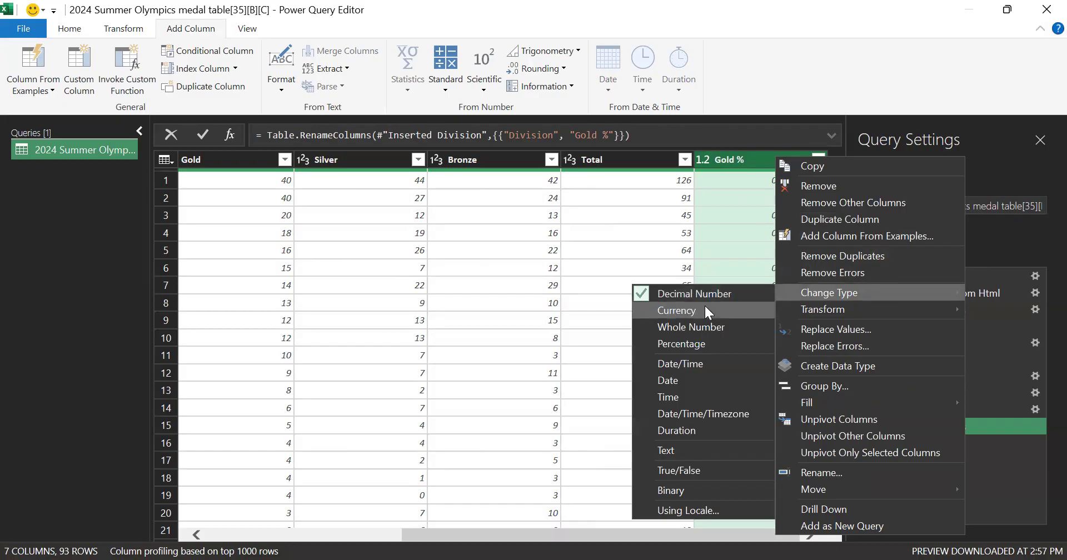
click(688, 343)
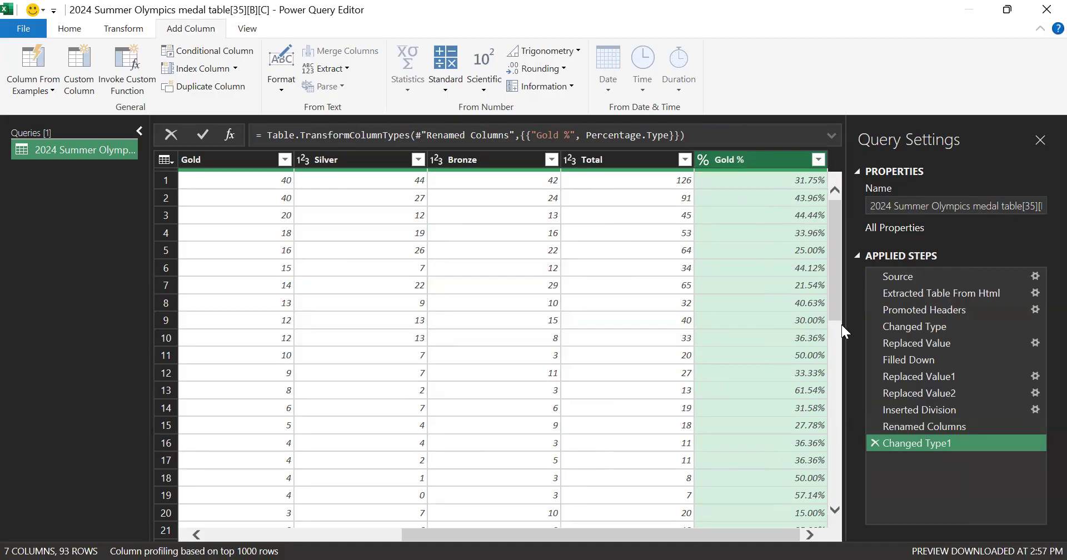
- Filter the Rank column to exclude the "Totals (91 entries)" row
drag(836, 291, 840, 526)
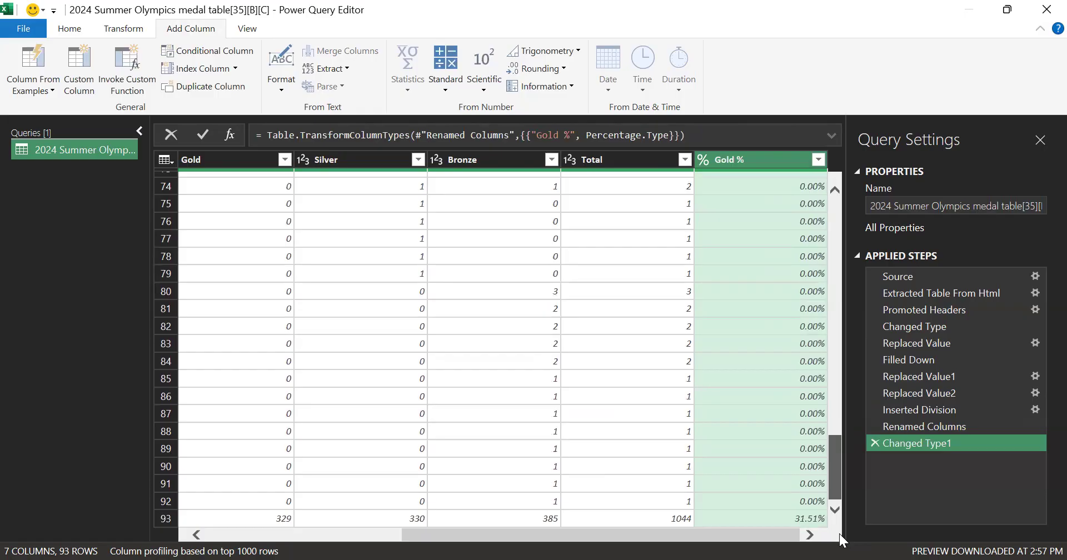
drag(573, 535, 346, 535)
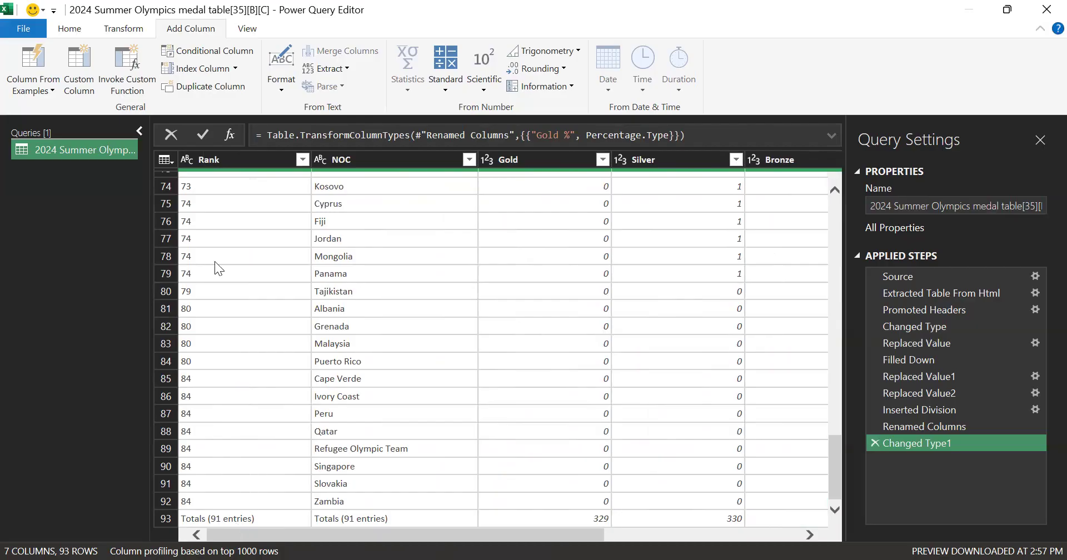
click(295, 159)
click(302, 160)
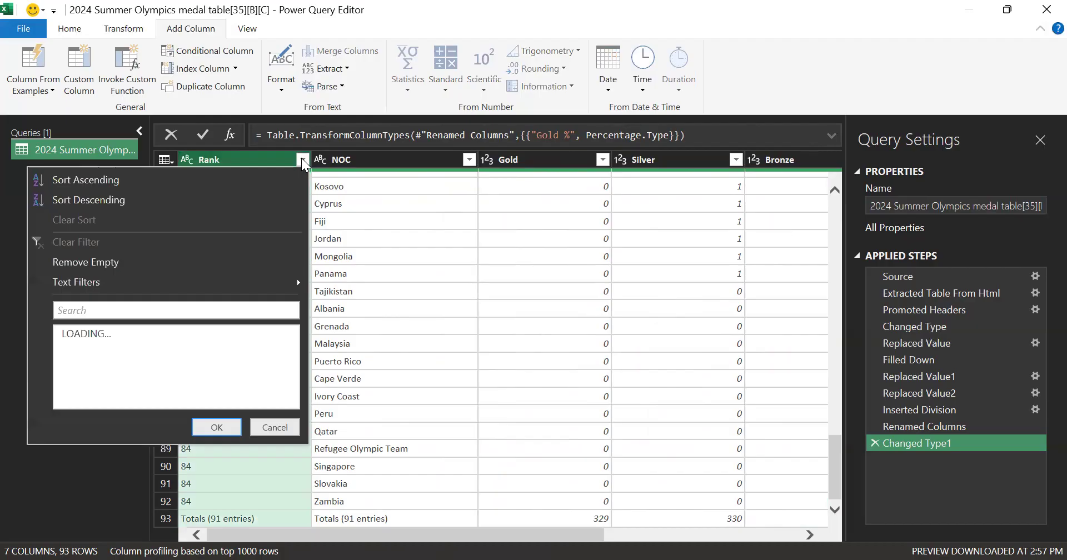
drag(289, 361, 296, 508)
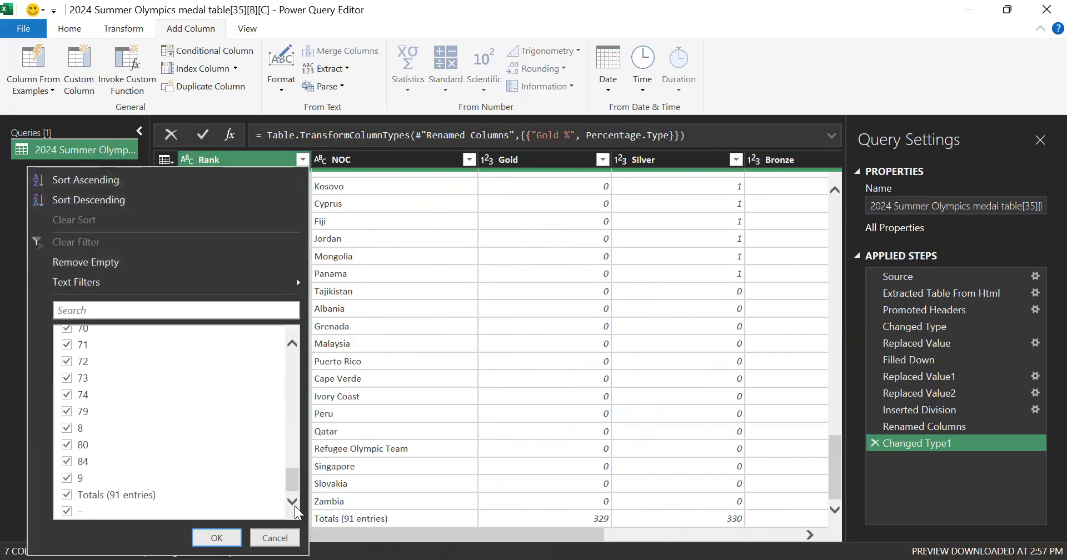
click(67, 495)
click(217, 537)
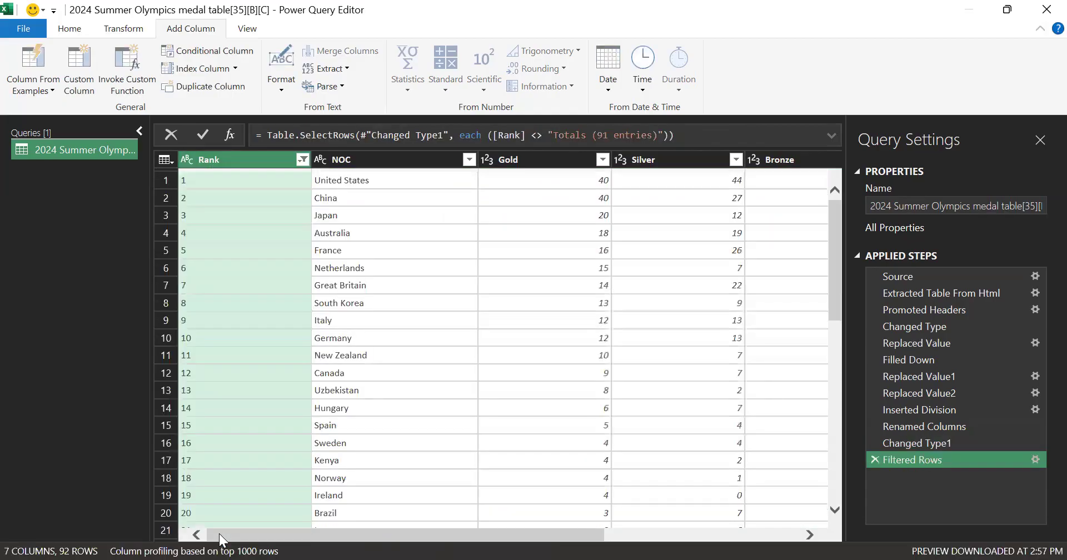
scroll(836, 402, down, 20)
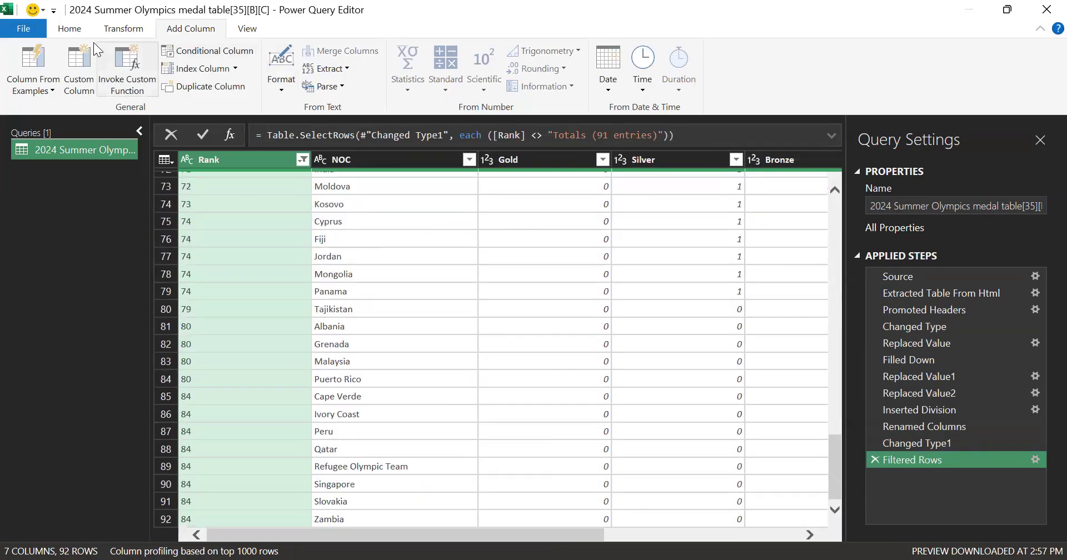
- Close the Power Query Editor and load the cleaned medal table into an Excel worksheet
click(21, 37)
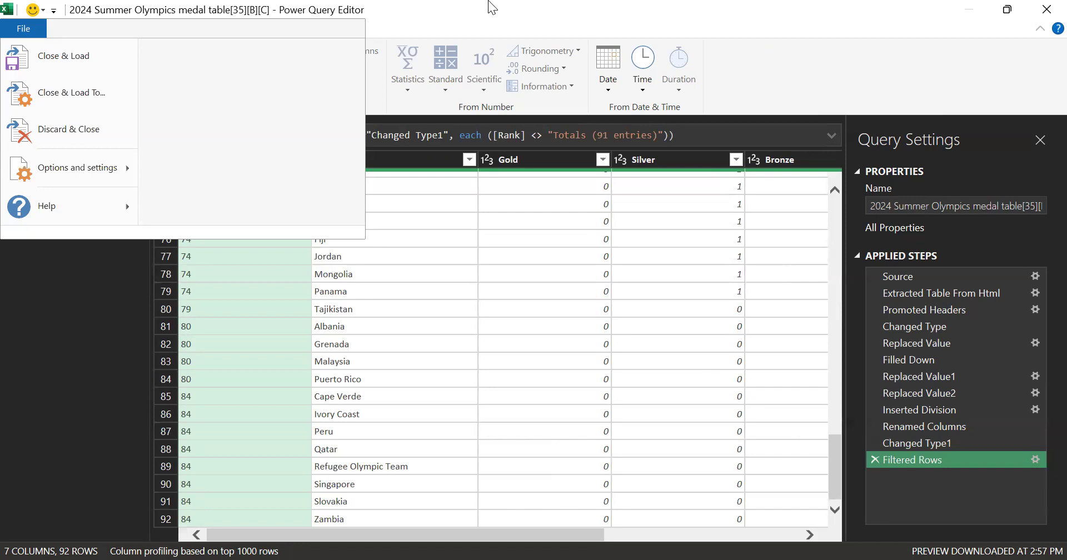
click(467, 180)
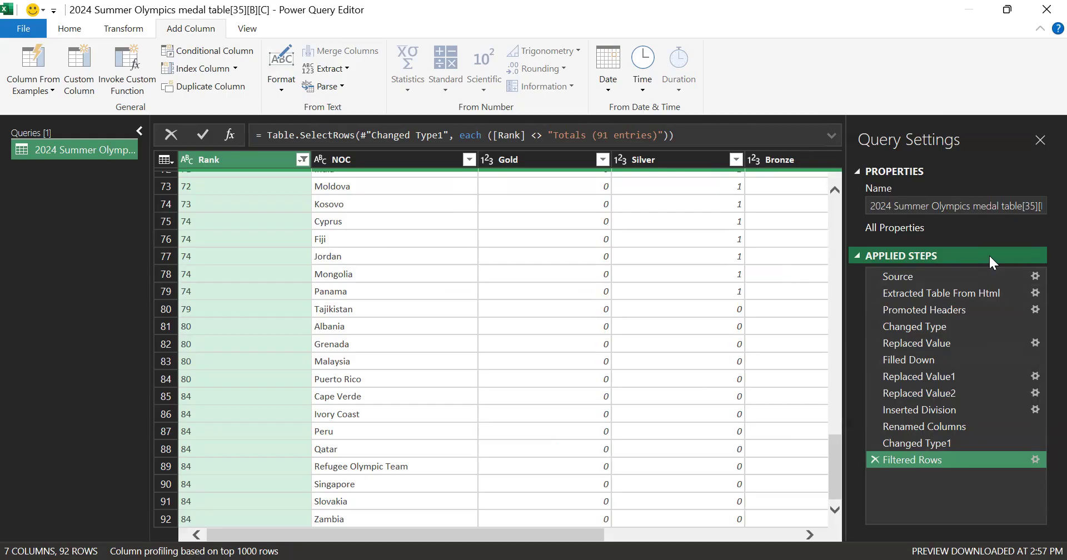
click(29, 26)
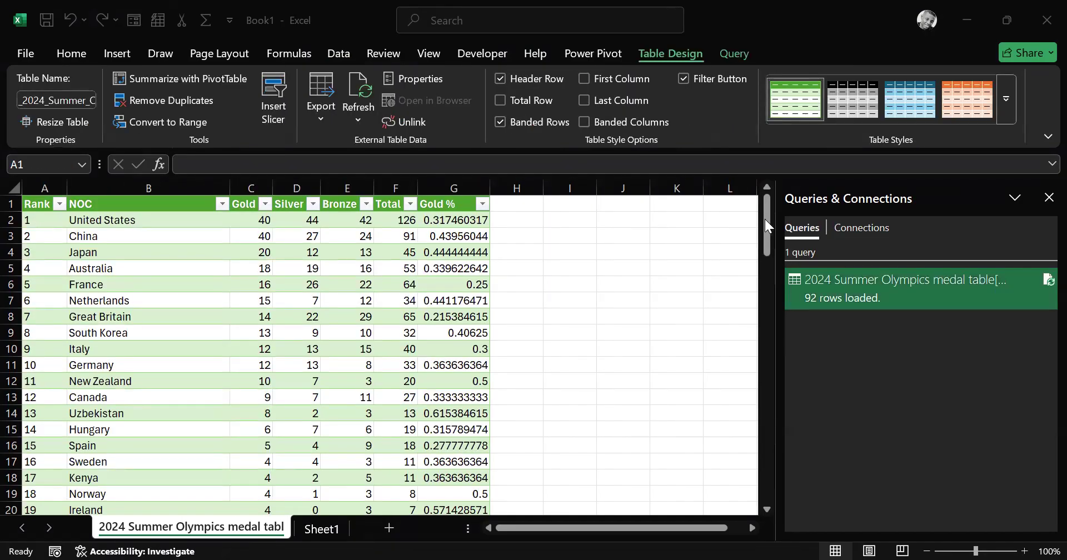
- Format the Gold % column in the worksheet as a percentage with two decimal places
mouse_move(765, 219)
mouse_down()
mouse_move(763, 458)
mouse_move(762, 203)
mouse_up()
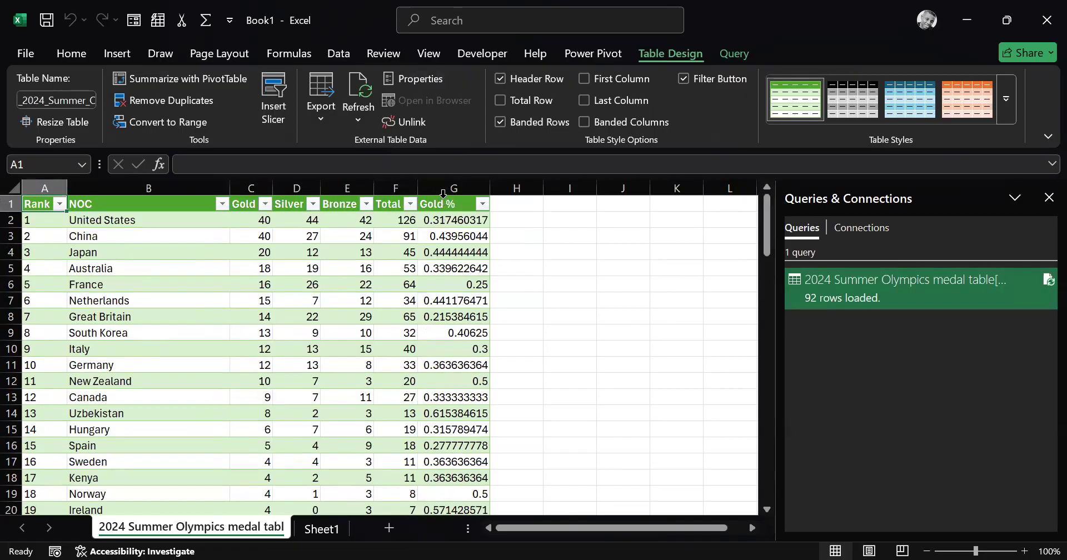
click(447, 181)
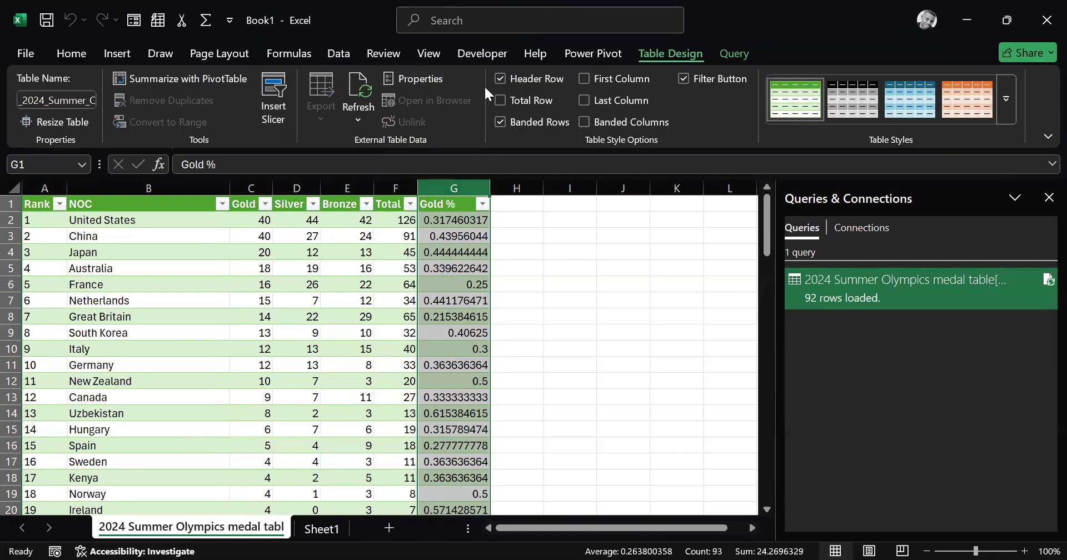
key(ctrl+1)
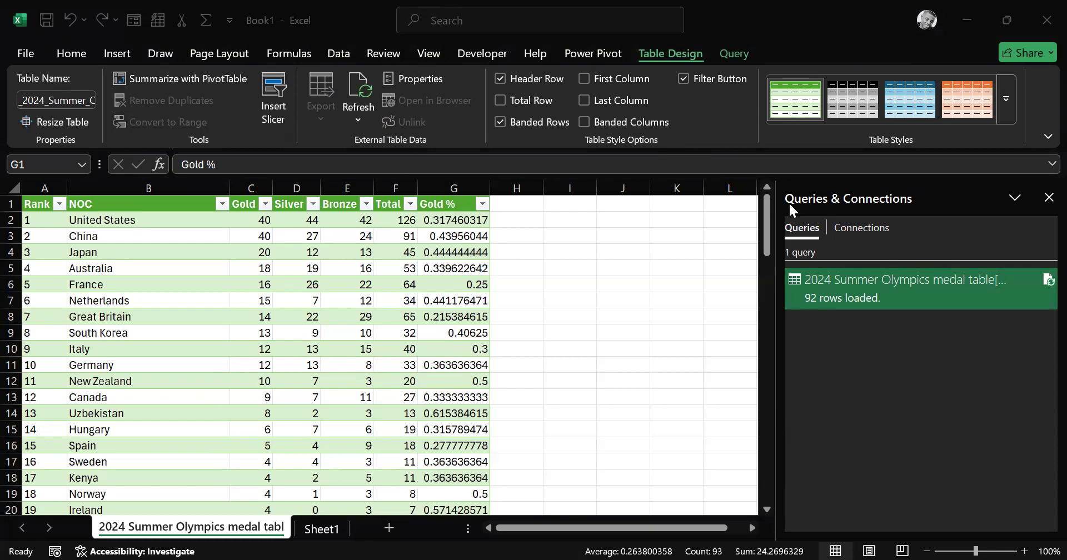
click(454, 189)
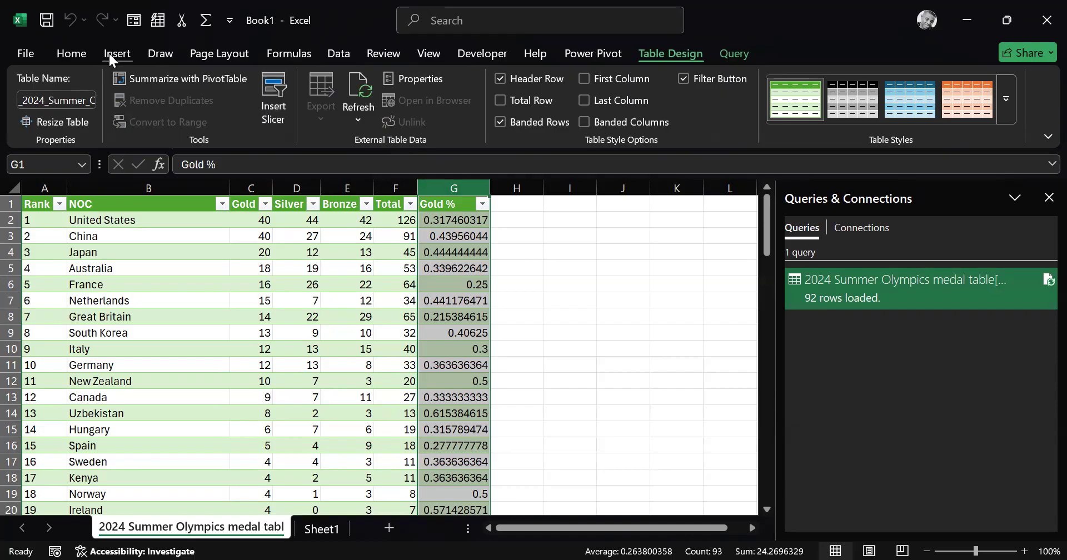
click(109, 54)
click(64, 54)
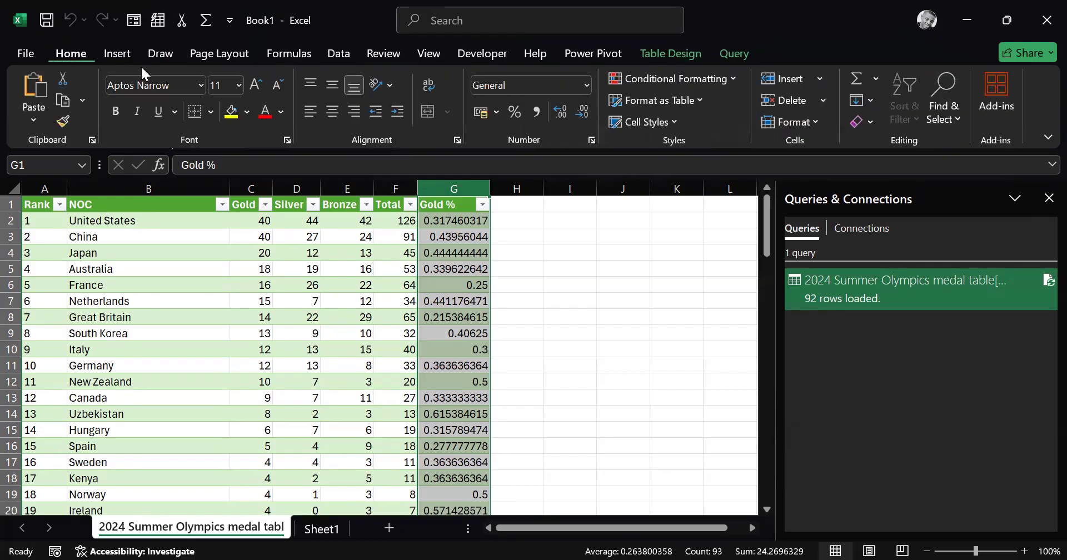
click(517, 109)
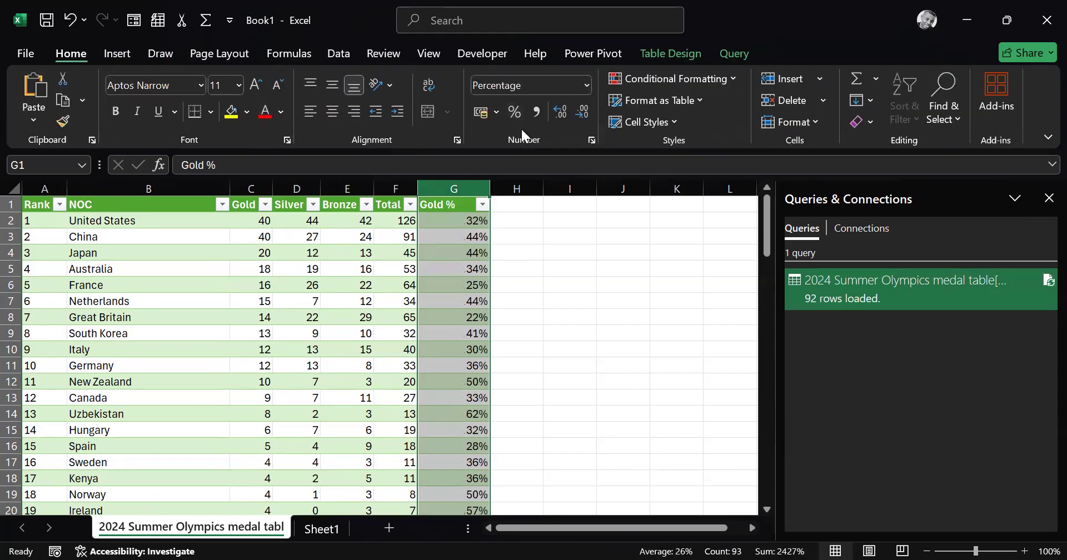
click(562, 111)
click(562, 111)
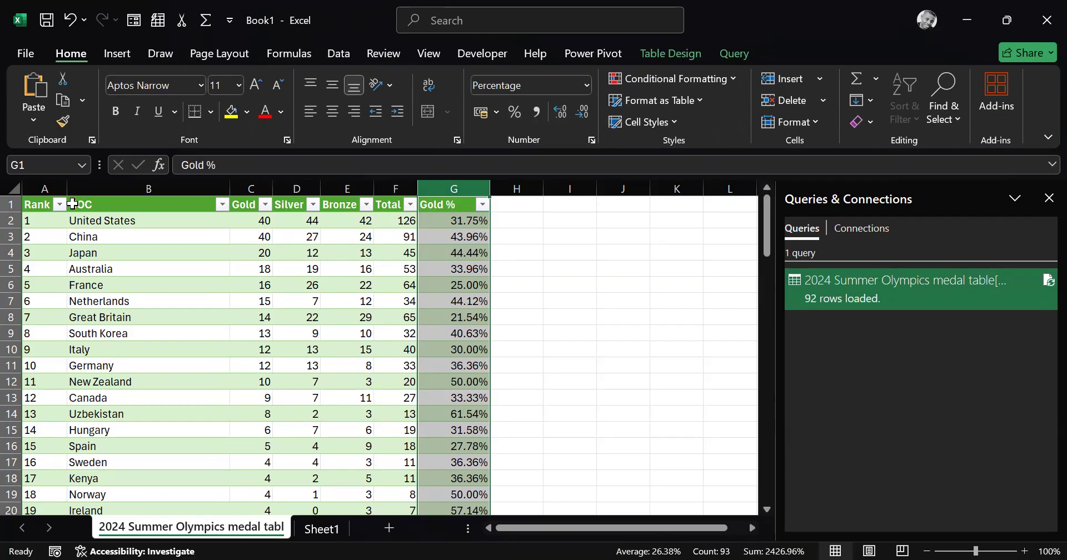
- Rename the NOC column header in the worksheet table to "Countries"
double_click(102, 203)
drag(102, 202, 61, 205)
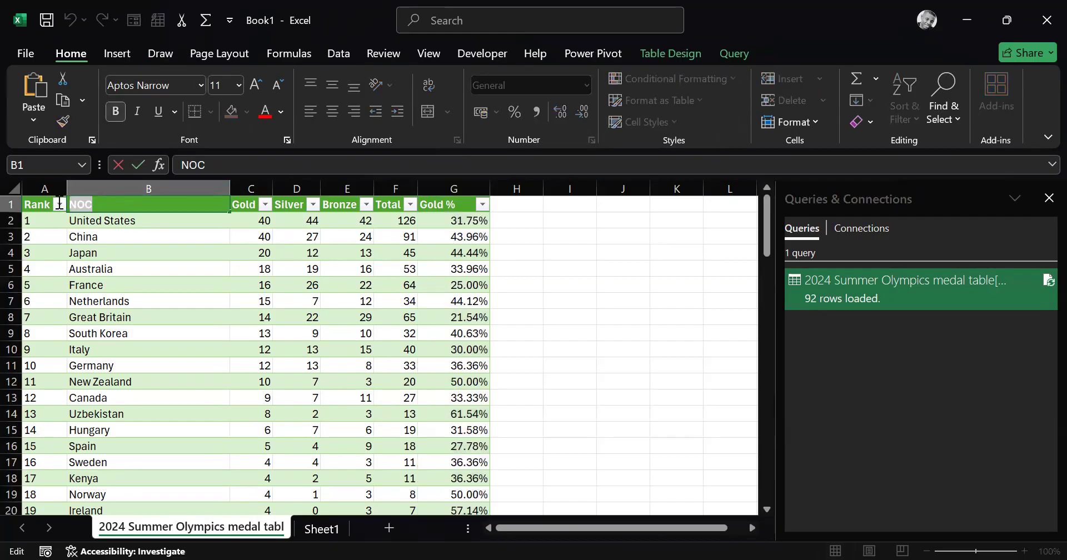
text(Countries)
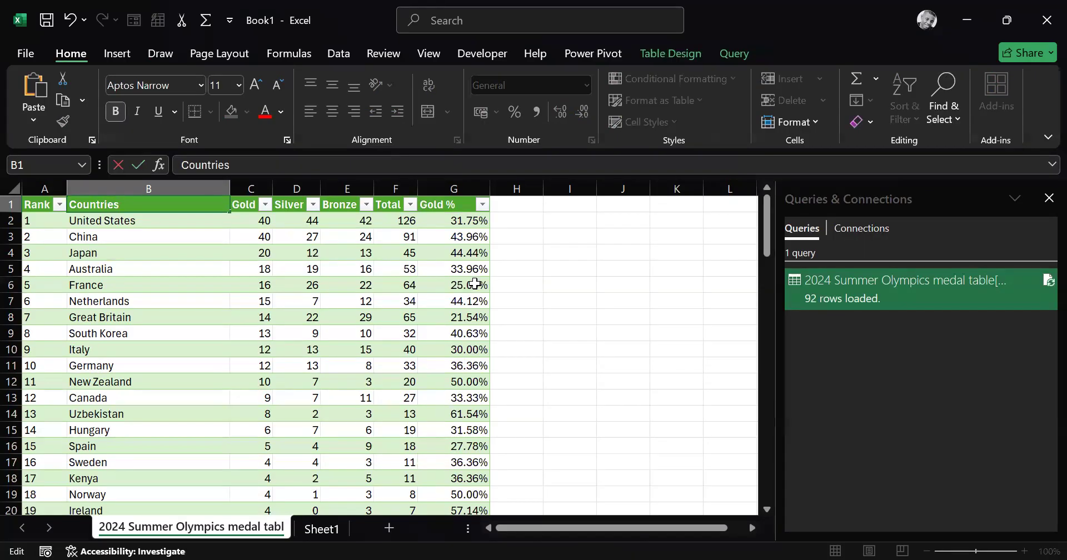
click(560, 257)
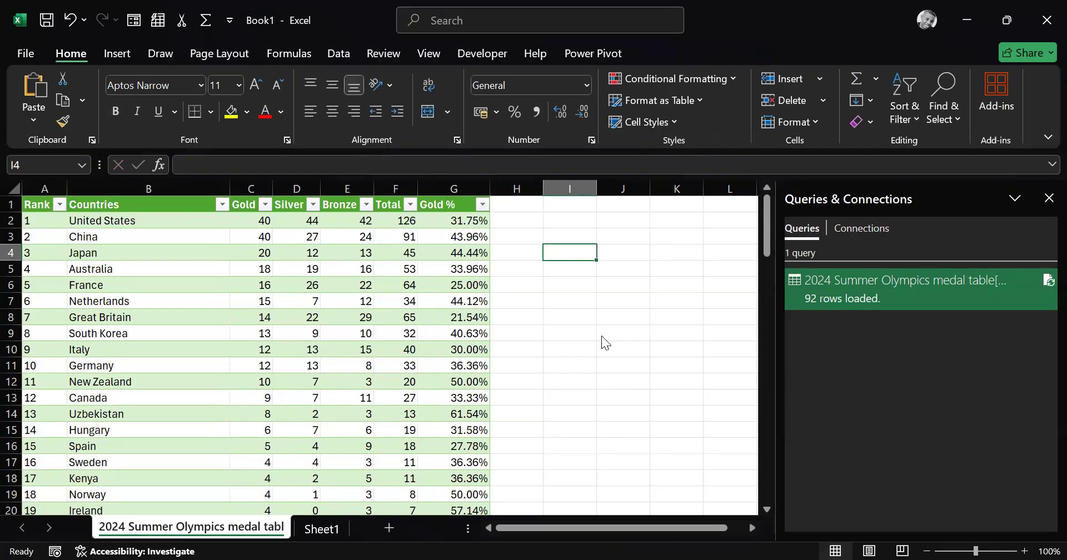
key(alt+Tab)
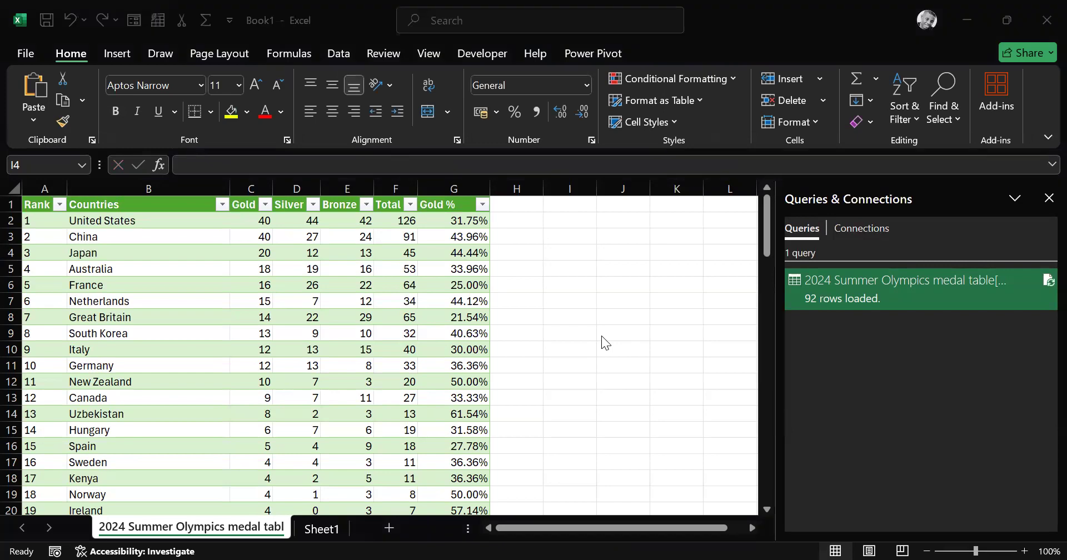